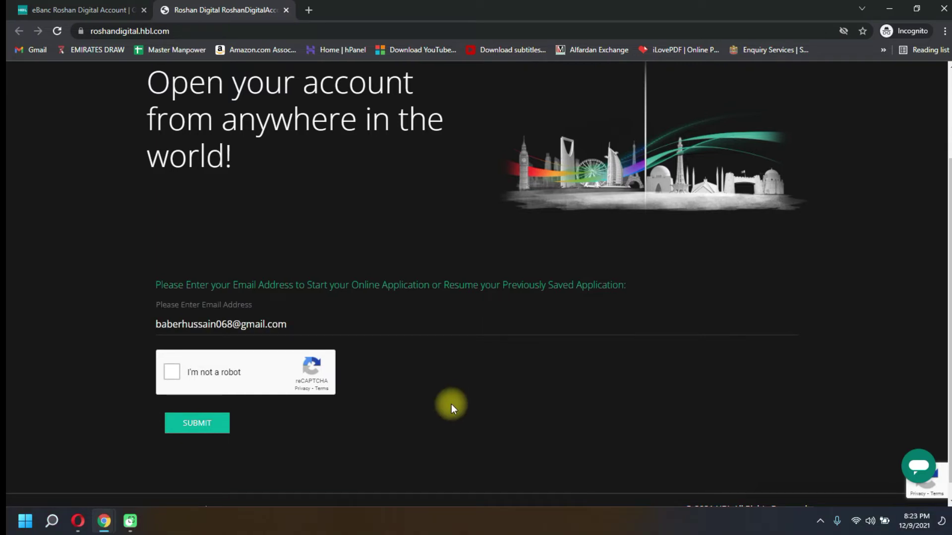
Pass the robot check, submit the email, and verify it with the emailed six-digit code
click(175, 372)
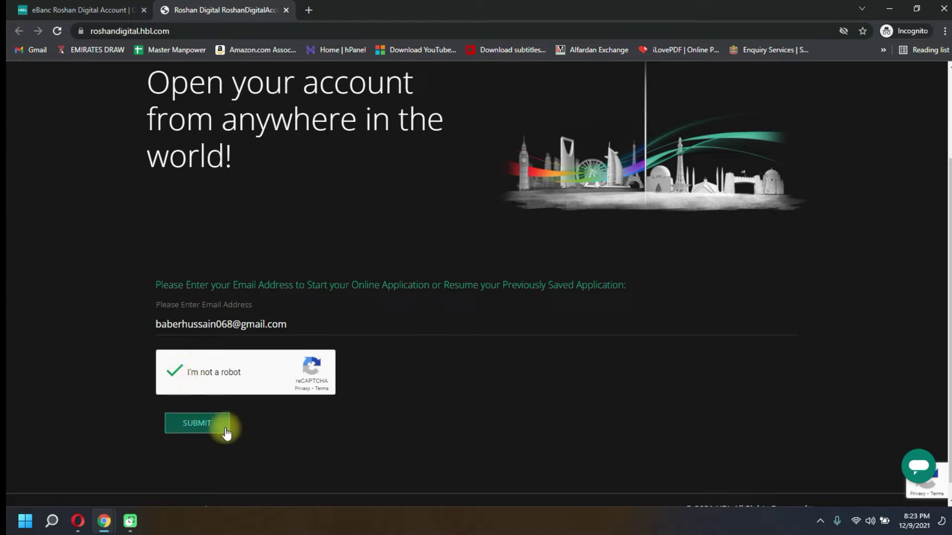
click(196, 426)
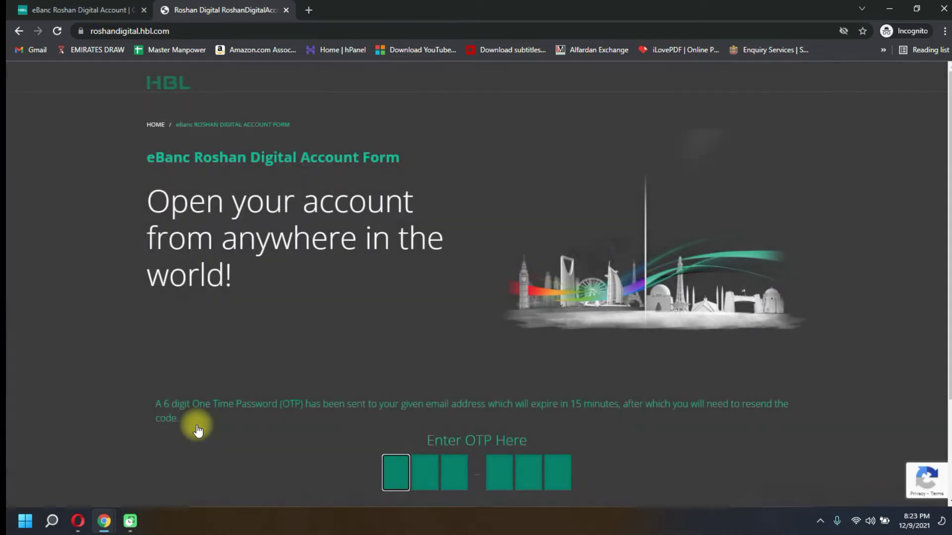
scroll(358, 341, down, 2)
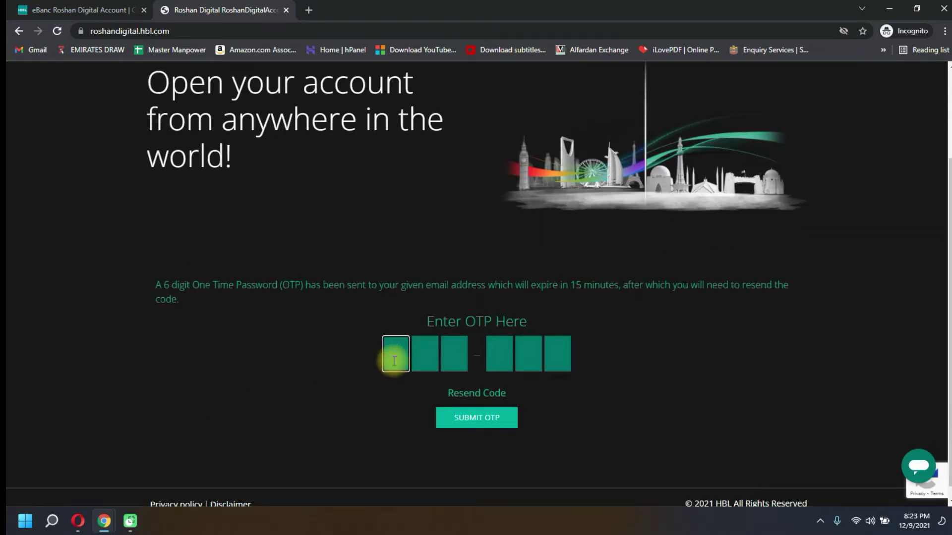
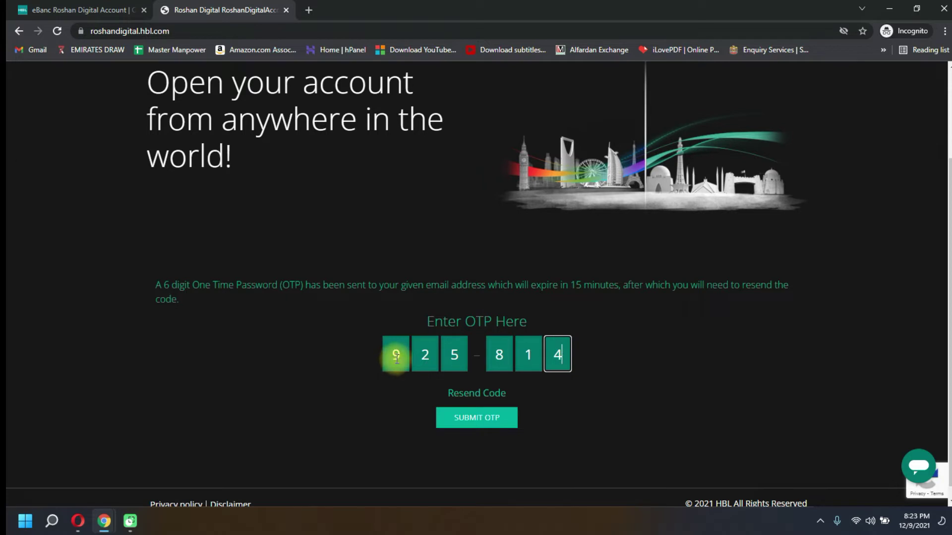
click(478, 429)
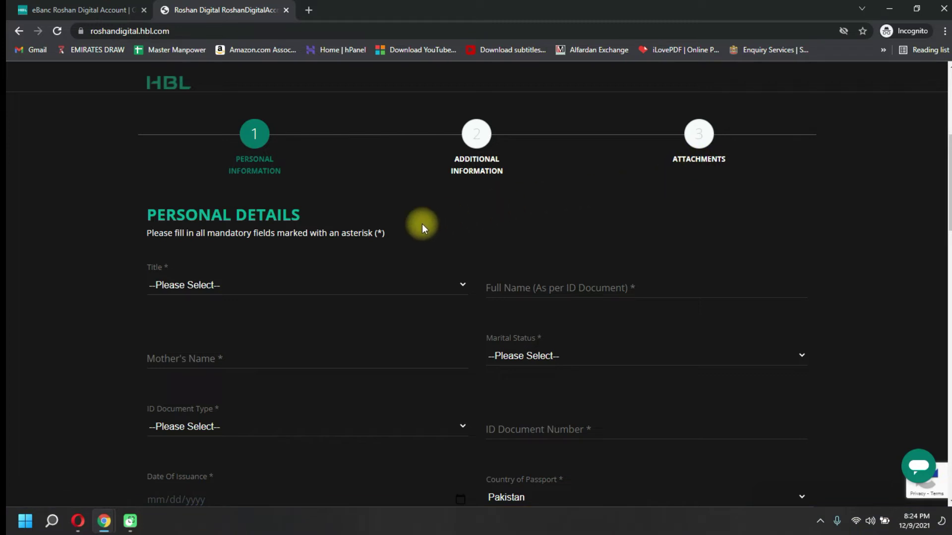
Choose Mr. as the applicant's title, then move into the Full Name and Mother's Name fields
scroll(421, 224, down, 12)
scroll(422, 224, down, 9)
scroll(421, 225, up, 14)
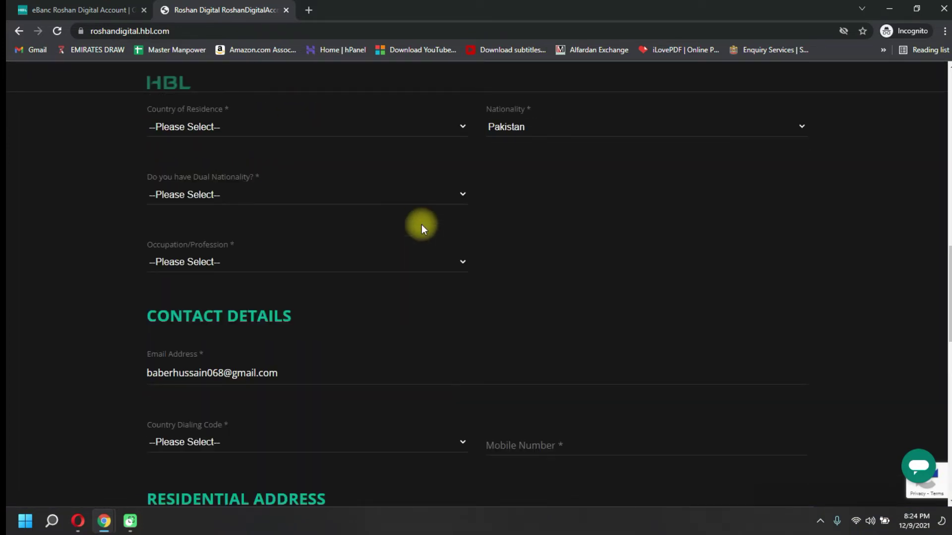
scroll(421, 225, up, 11)
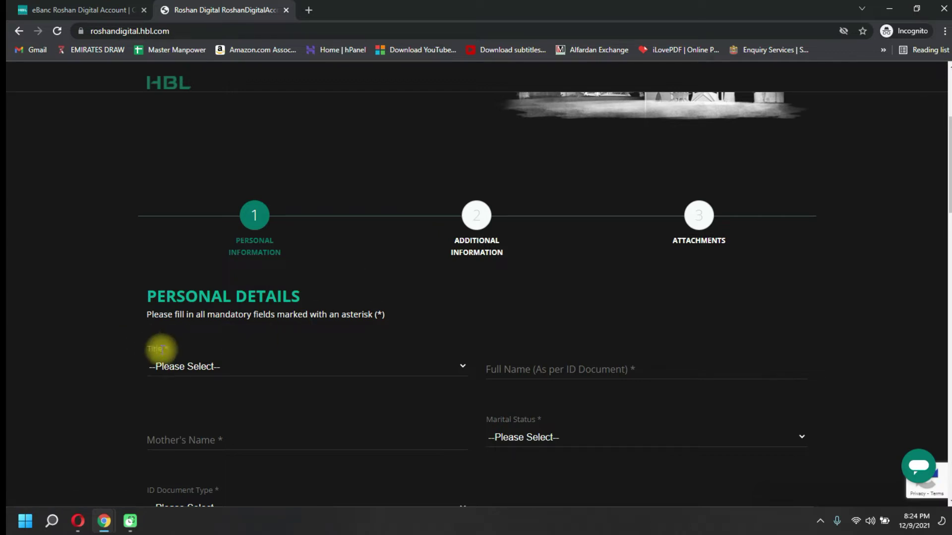
drag(145, 305, 347, 302)
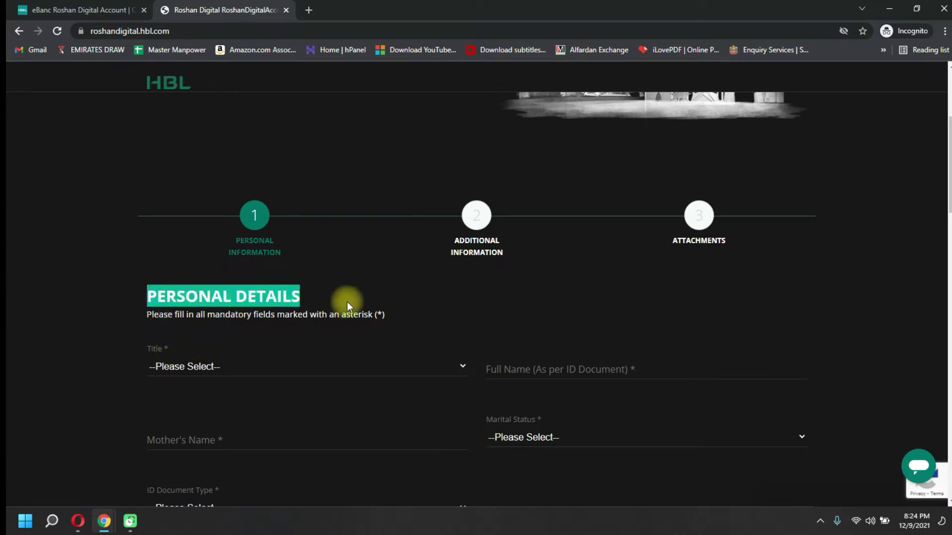
drag(134, 350, 174, 347)
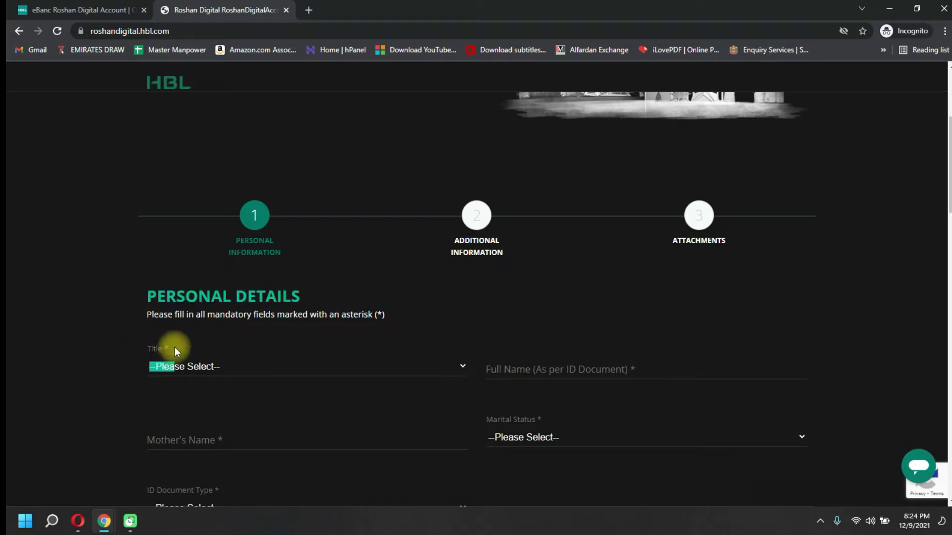
click(454, 312)
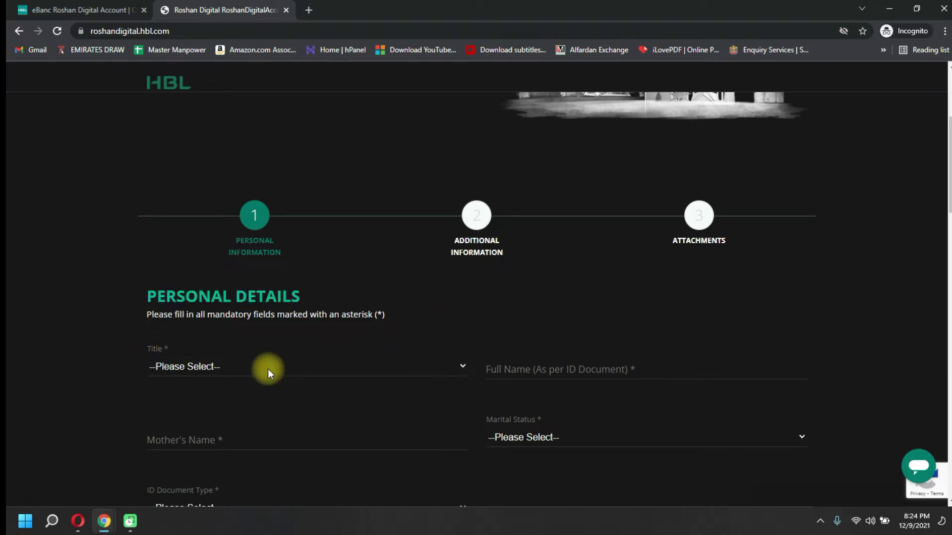
scroll(262, 355, down, 2)
click(227, 249)
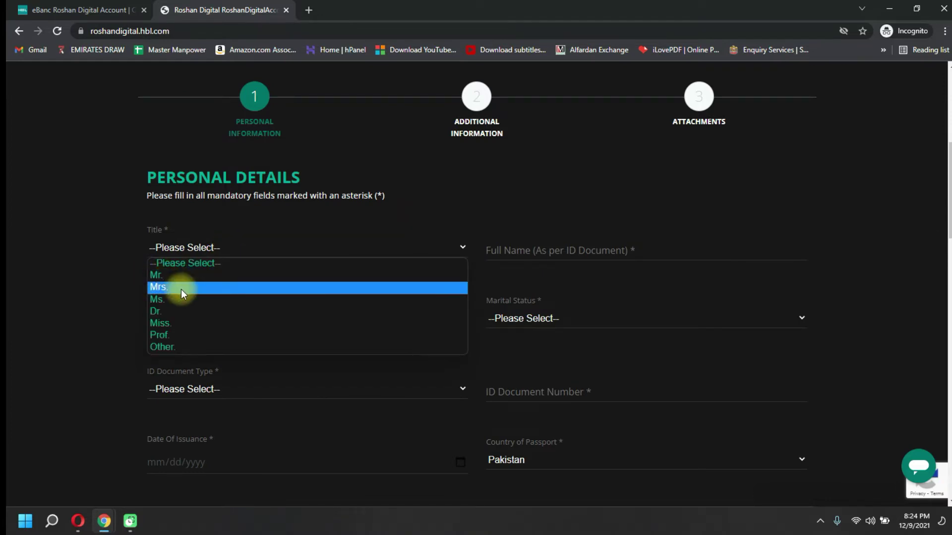
click(171, 276)
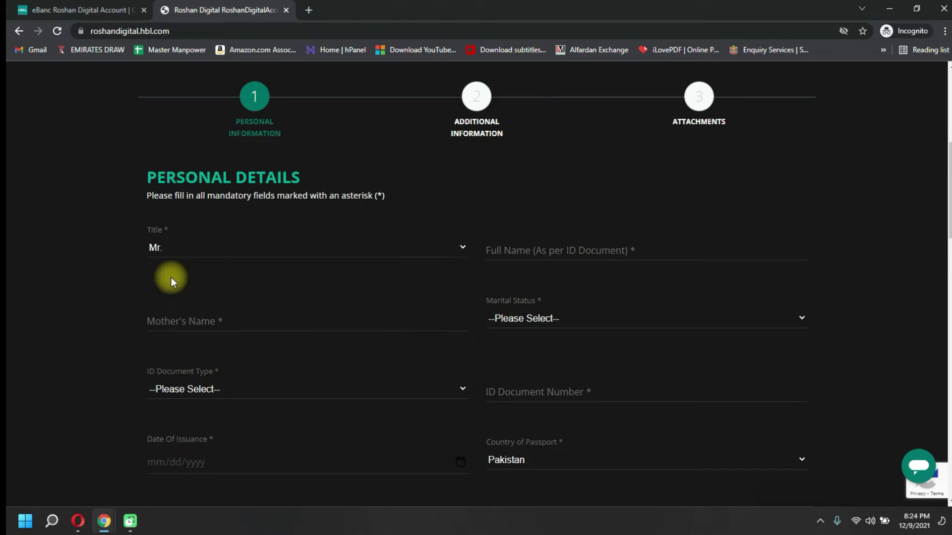
click(508, 252)
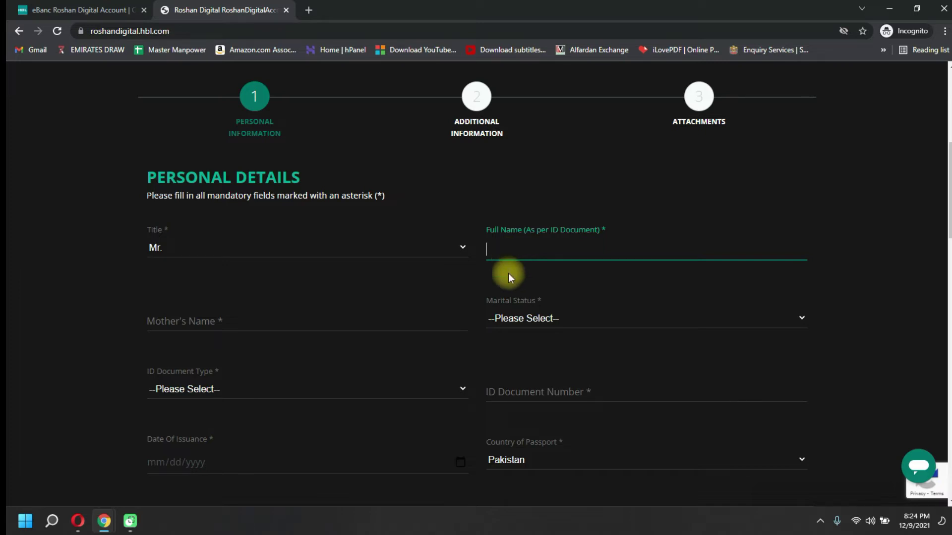
click(198, 325)
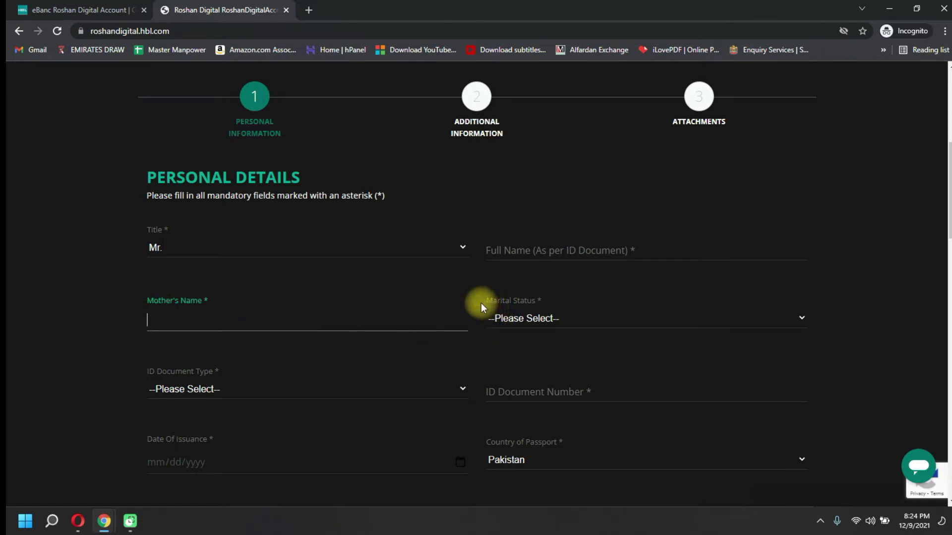
Set marital status to MARRIED and ID document type to CNIC
click(574, 319)
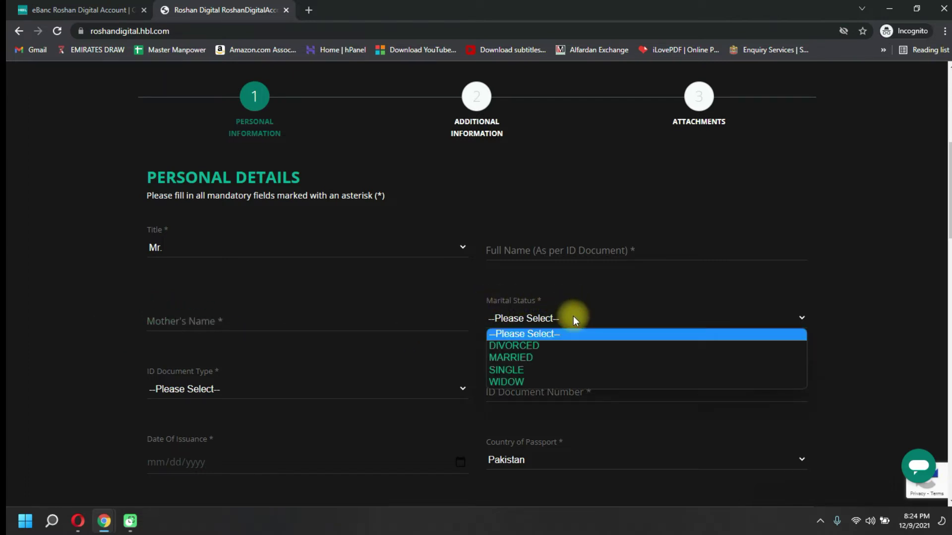
click(539, 358)
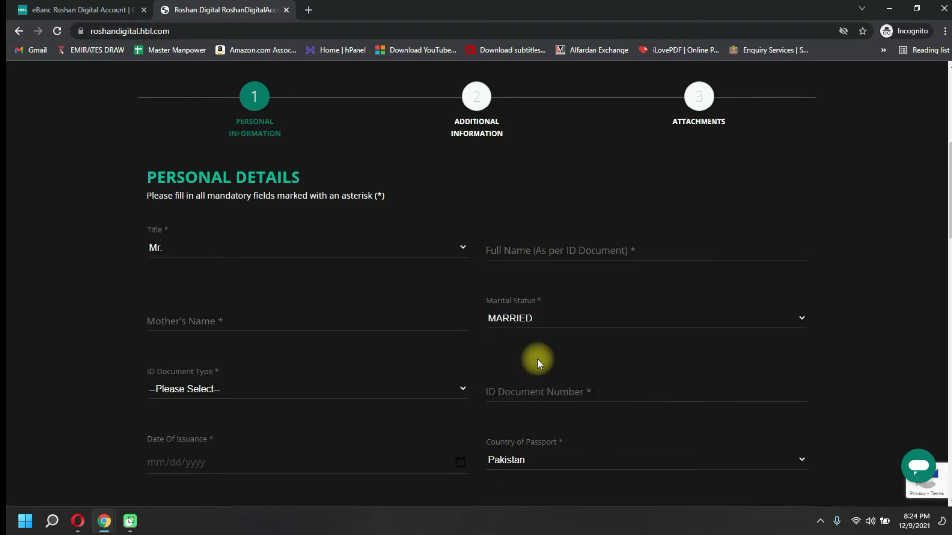
scroll(537, 341, down, 2)
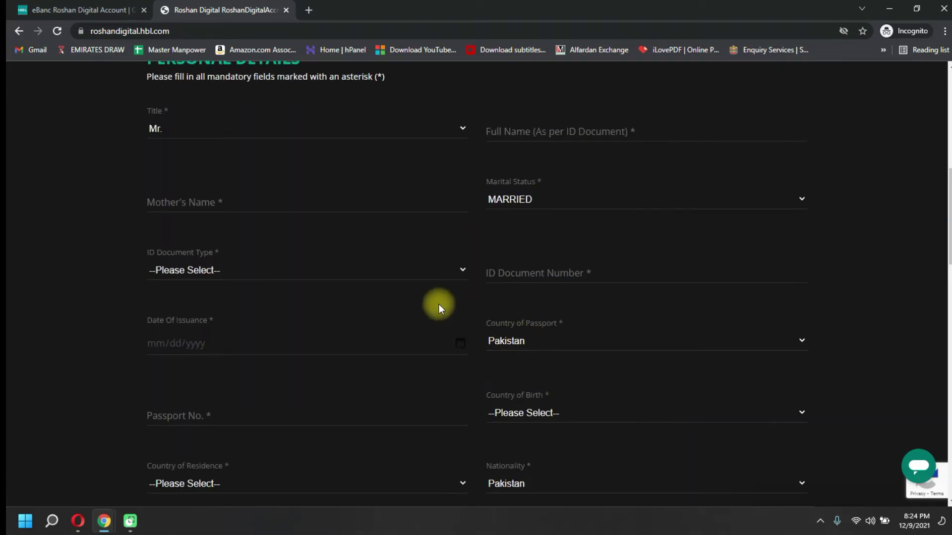
click(200, 274)
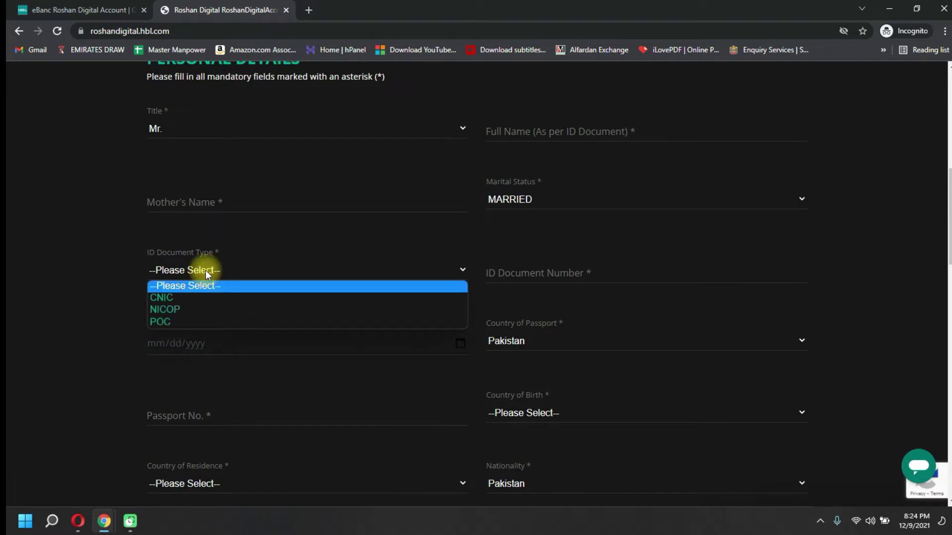
click(175, 300)
click(497, 271)
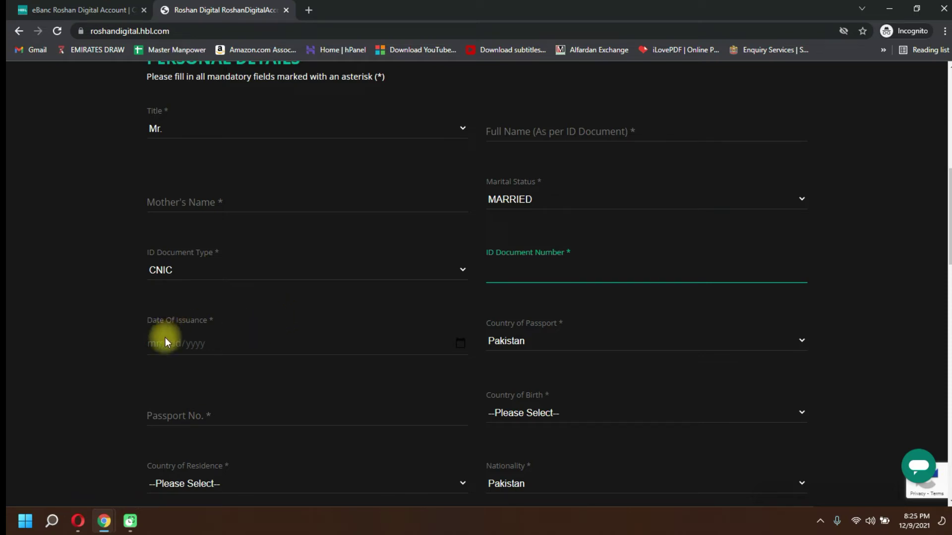
Select Pakistan as the country of birth
scroll(156, 349, down, 3)
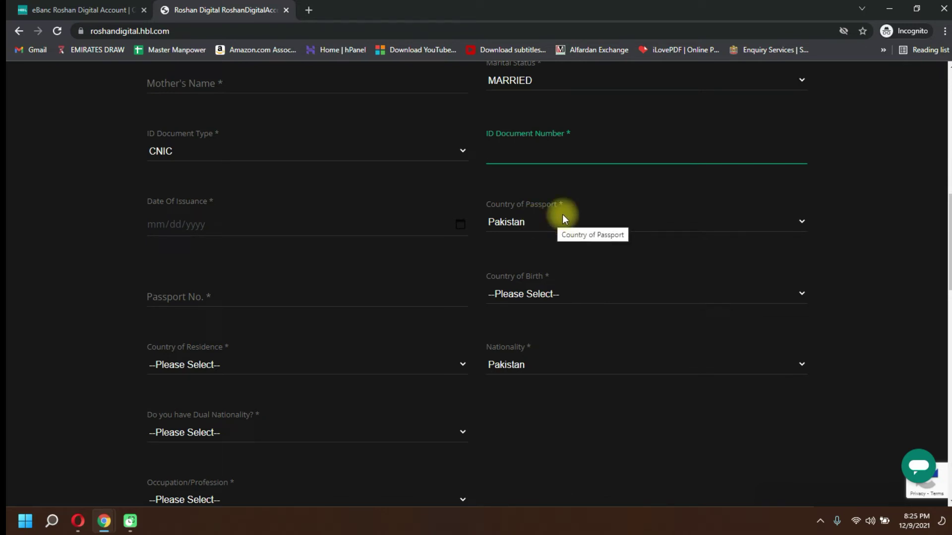
click(184, 293)
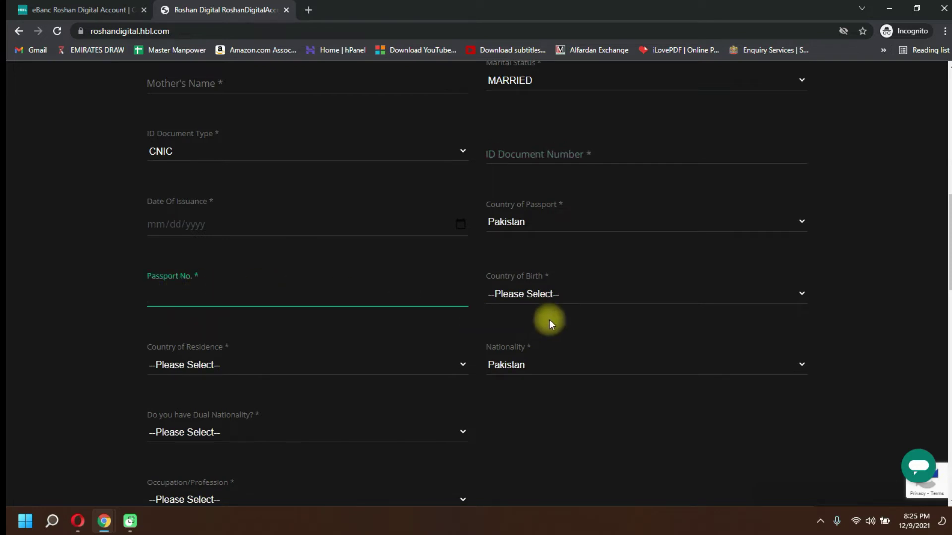
click(591, 295)
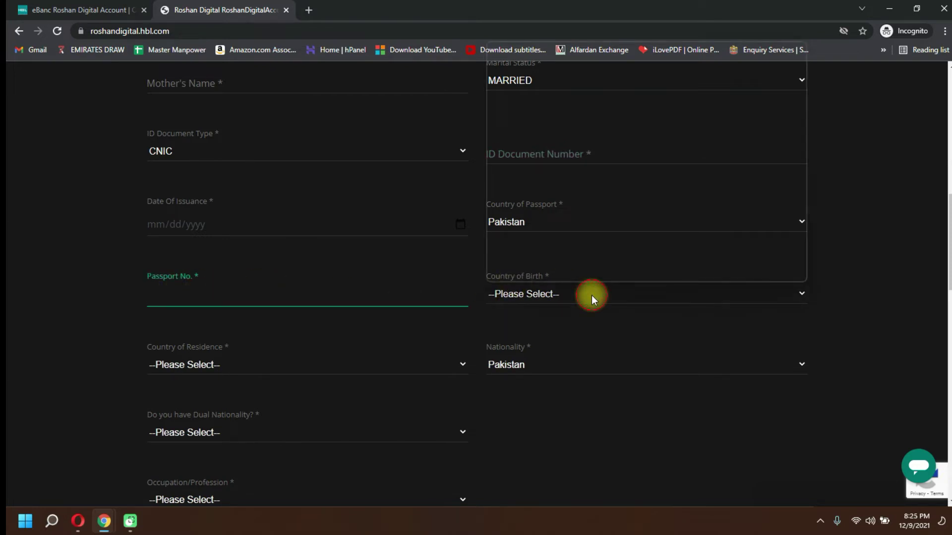
scroll(585, 157, down, 20)
scroll(585, 159, up, 3)
scroll(585, 159, up, 10)
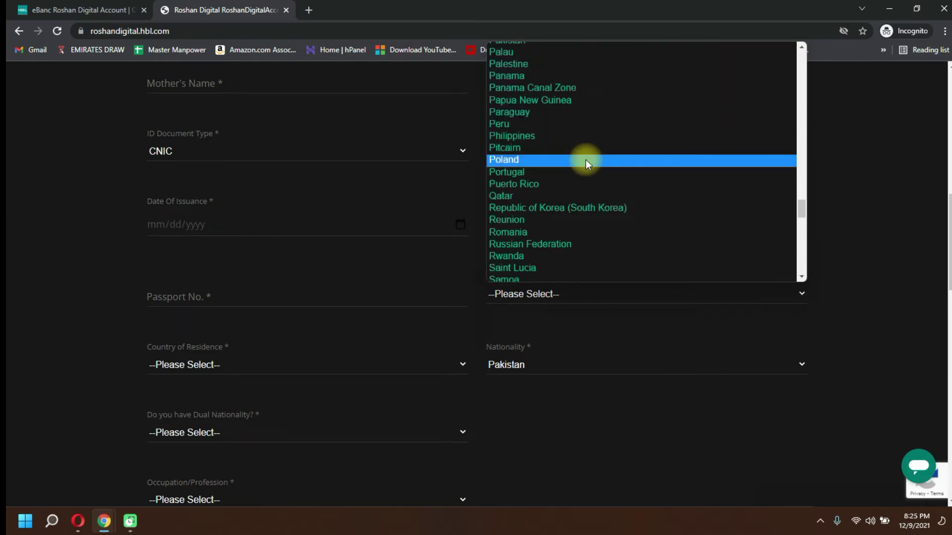
scroll(565, 150, up, 5)
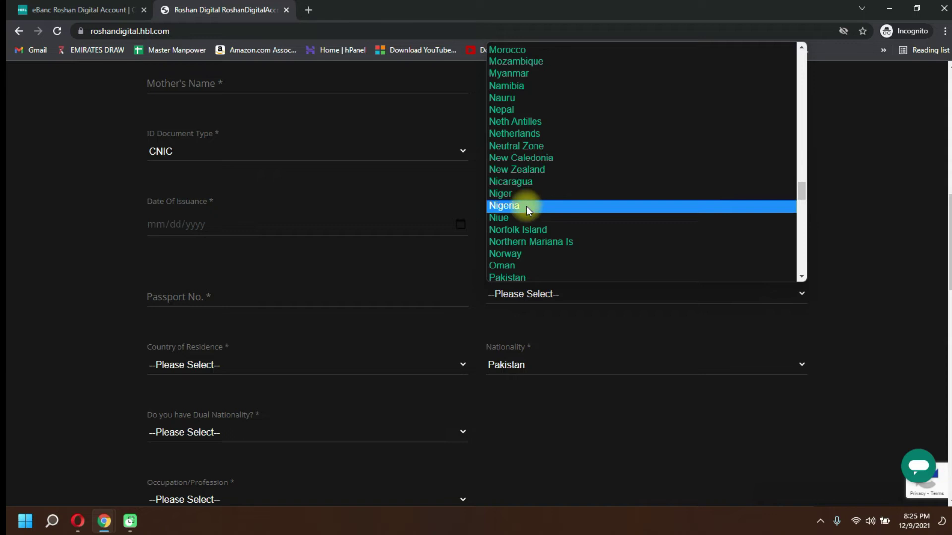
click(517, 269)
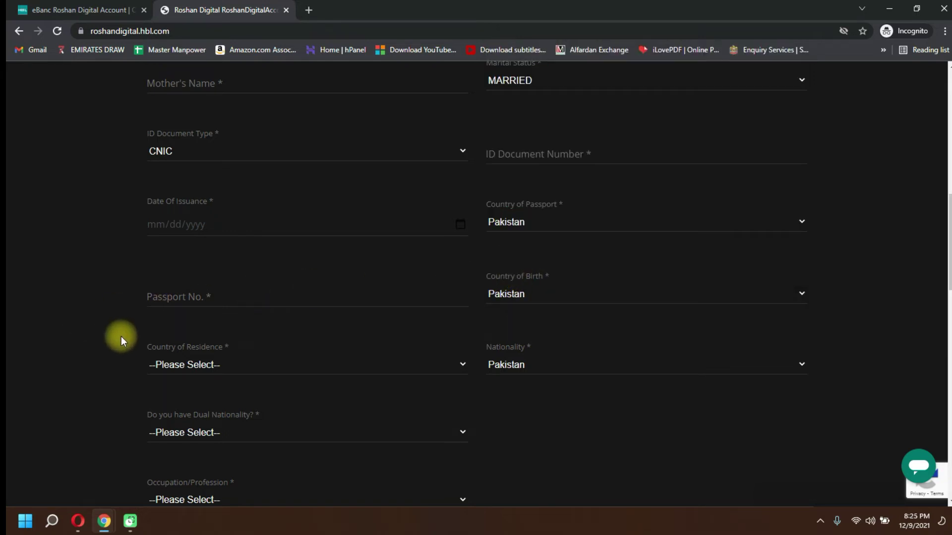
Choose United Arab Emirates for residence, No for dual nationality, and Other for occupation
scroll(145, 322, down, 2)
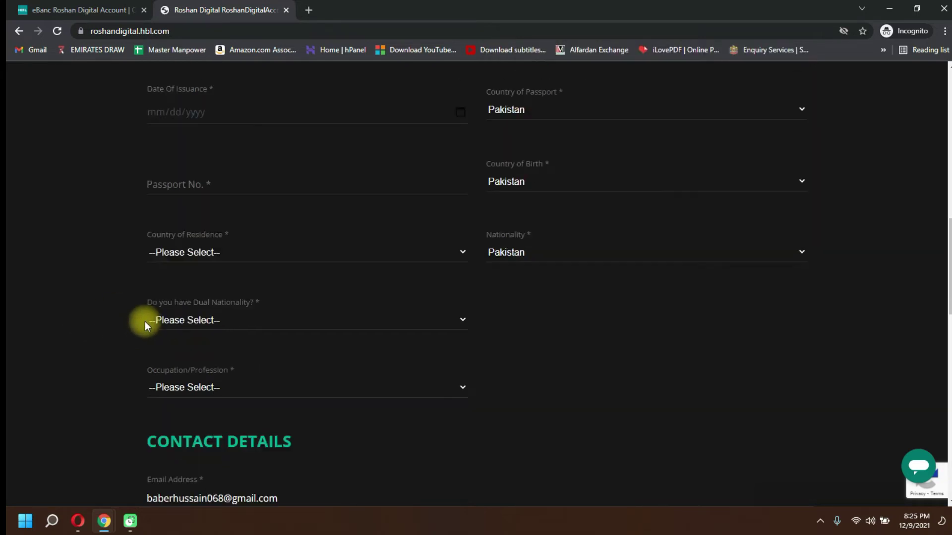
click(222, 243)
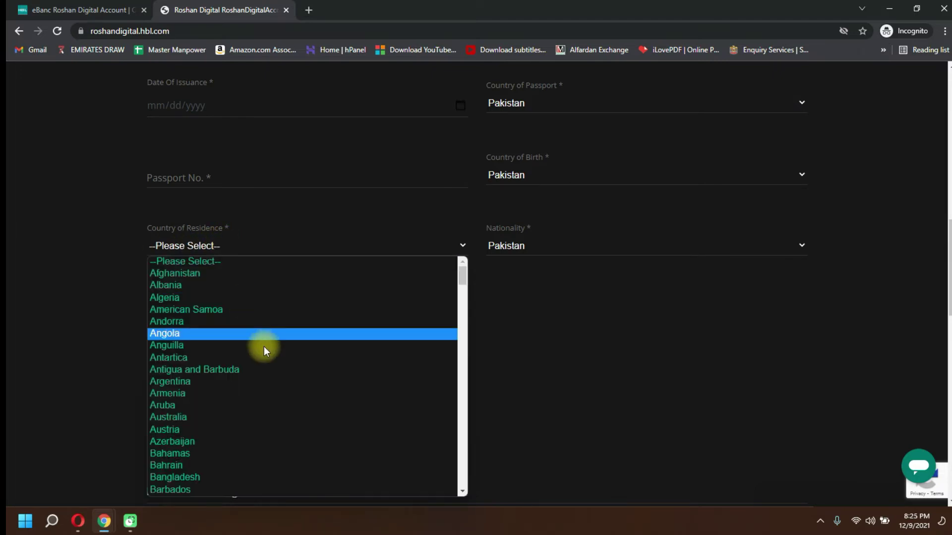
scroll(263, 346, down, 20)
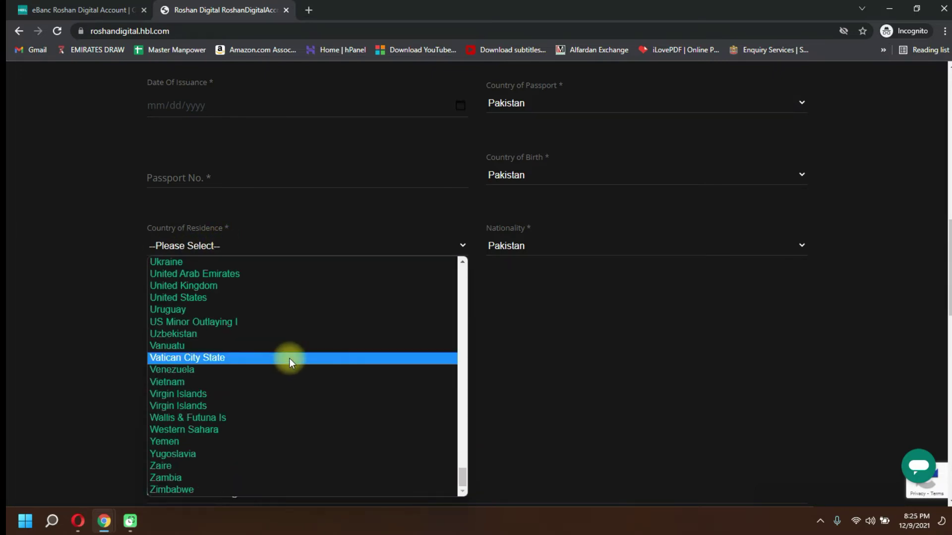
click(239, 273)
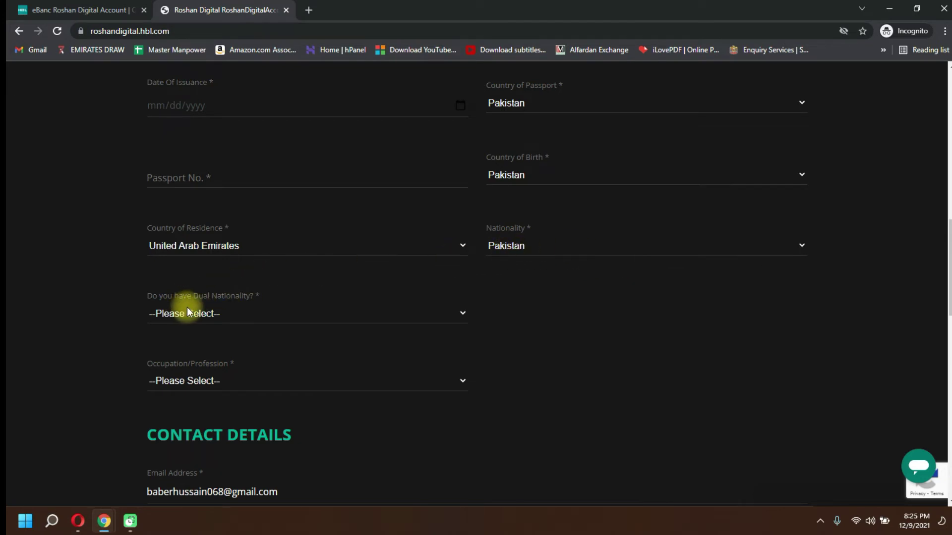
click(228, 314)
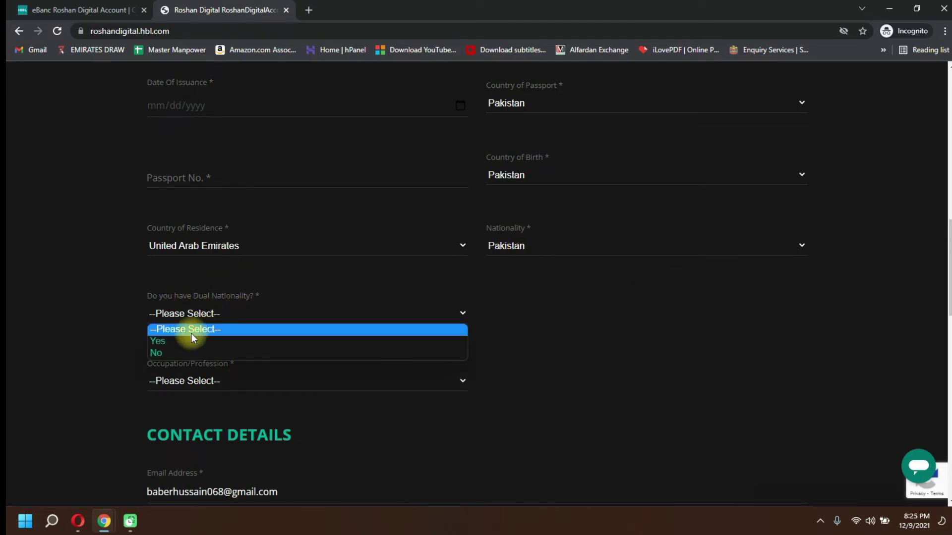
click(186, 353)
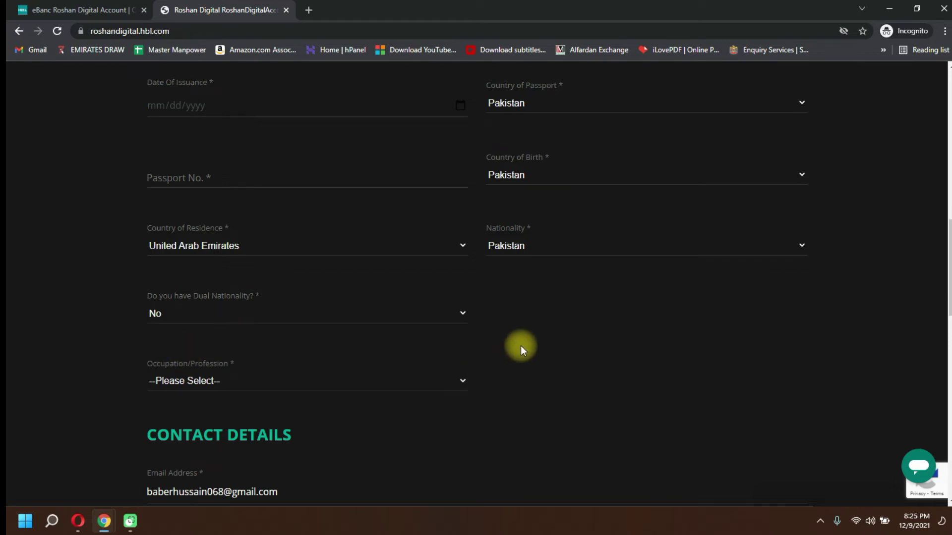
scroll(521, 347, down, 2)
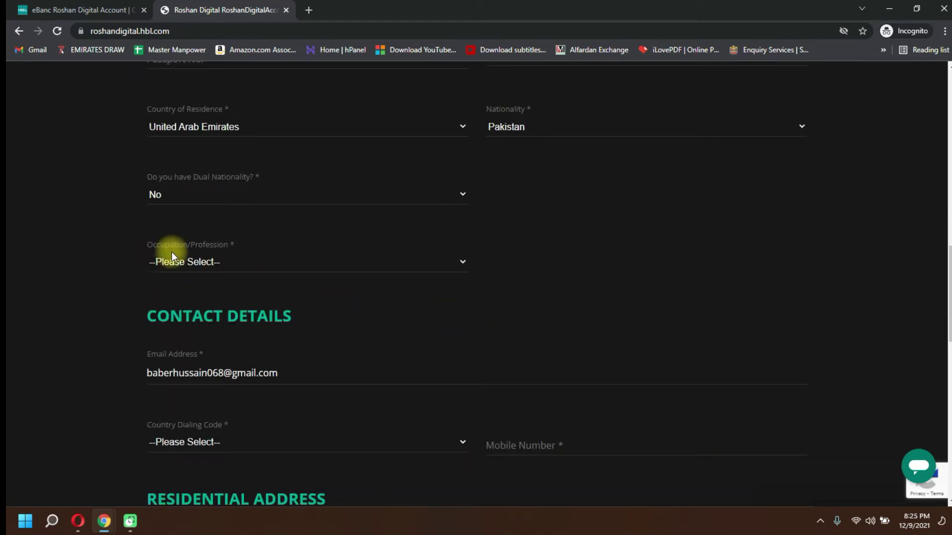
click(224, 265)
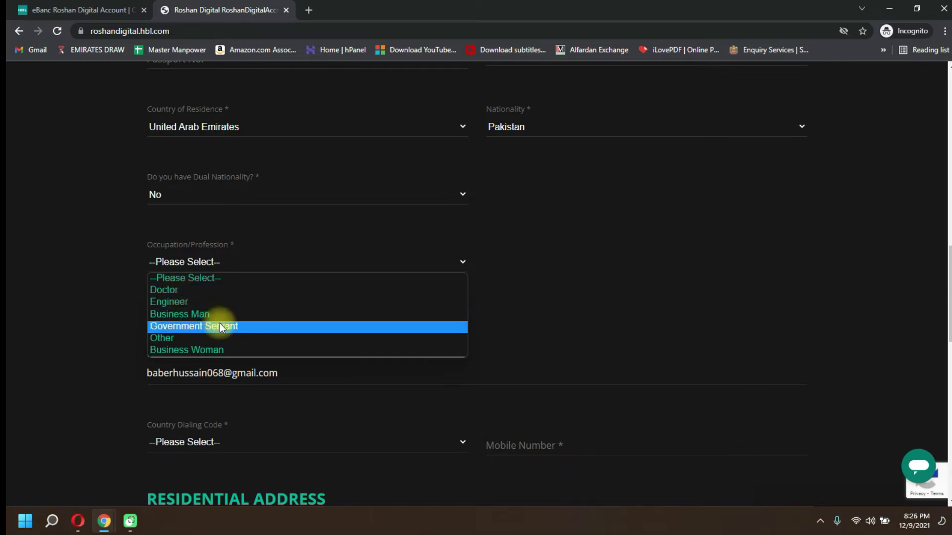
click(190, 339)
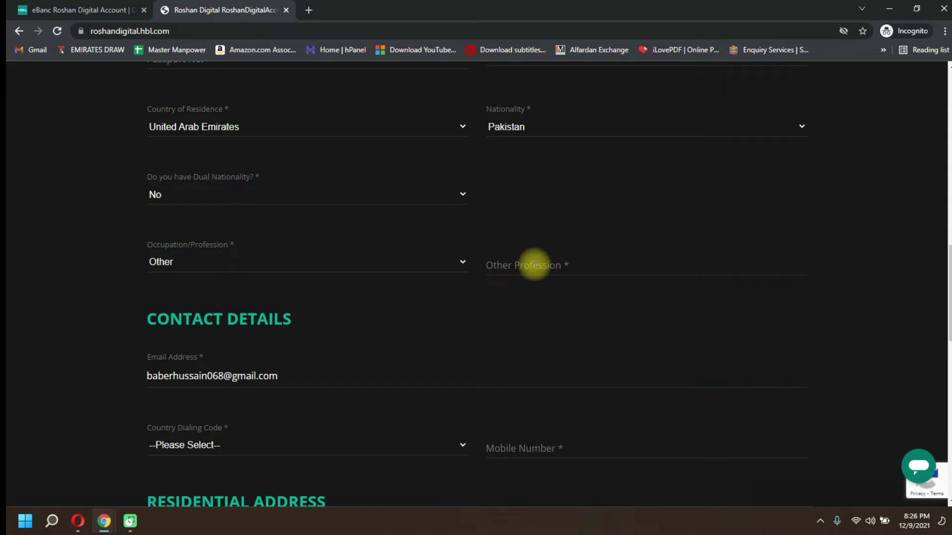
Select United Arab Emirates (+971) as the country dialing code
scroll(526, 261, down, 2)
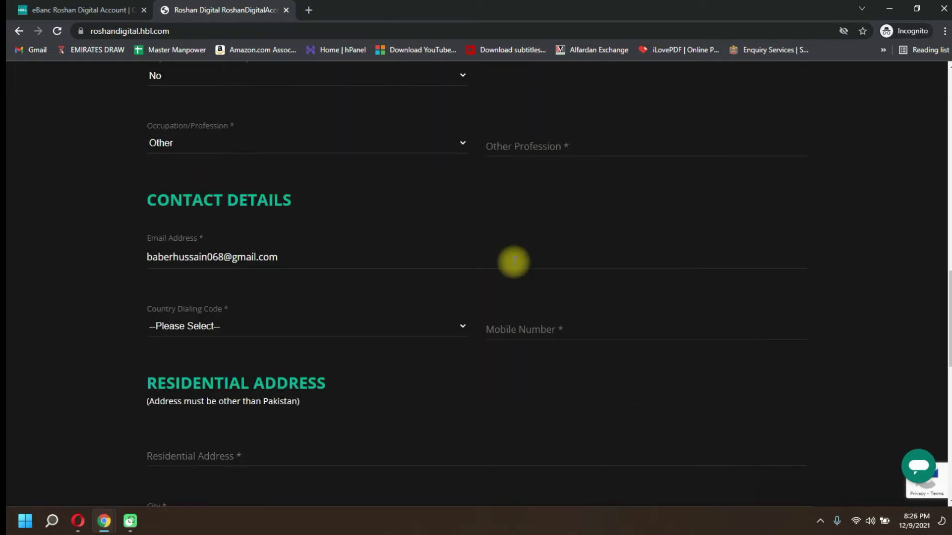
drag(134, 205, 351, 200)
click(352, 198)
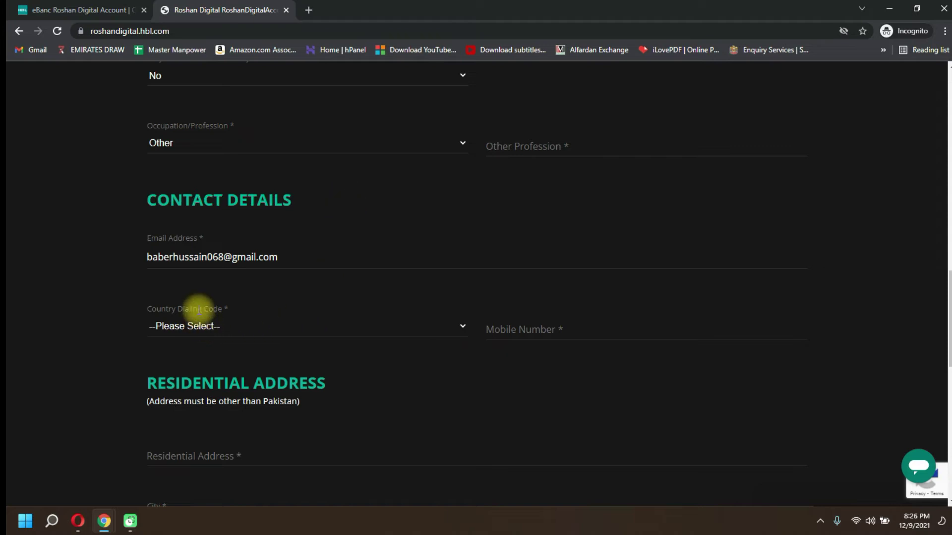
click(241, 326)
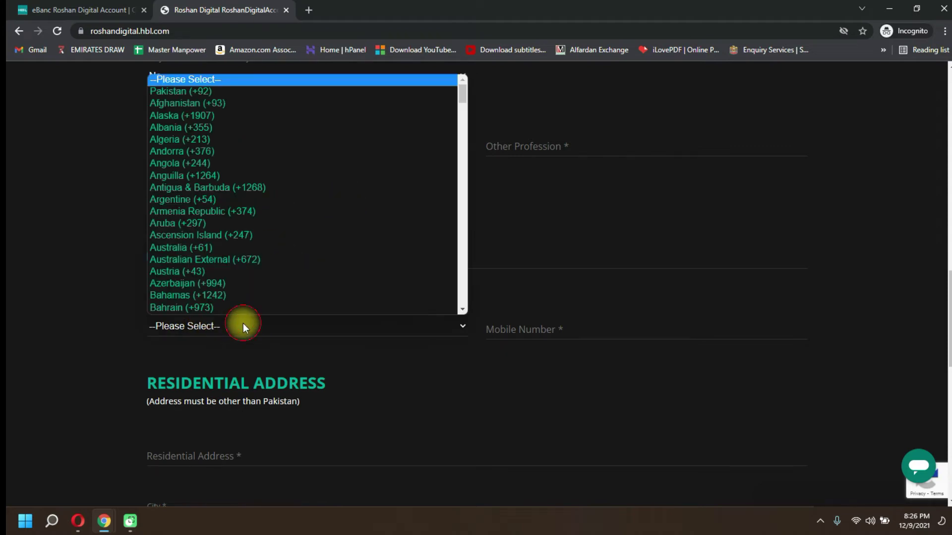
scroll(257, 257, down, 20)
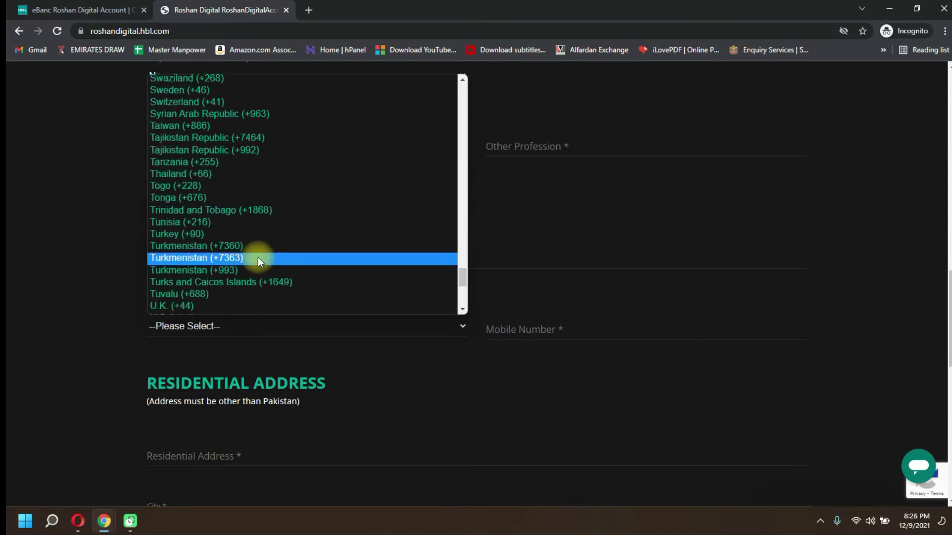
click(242, 129)
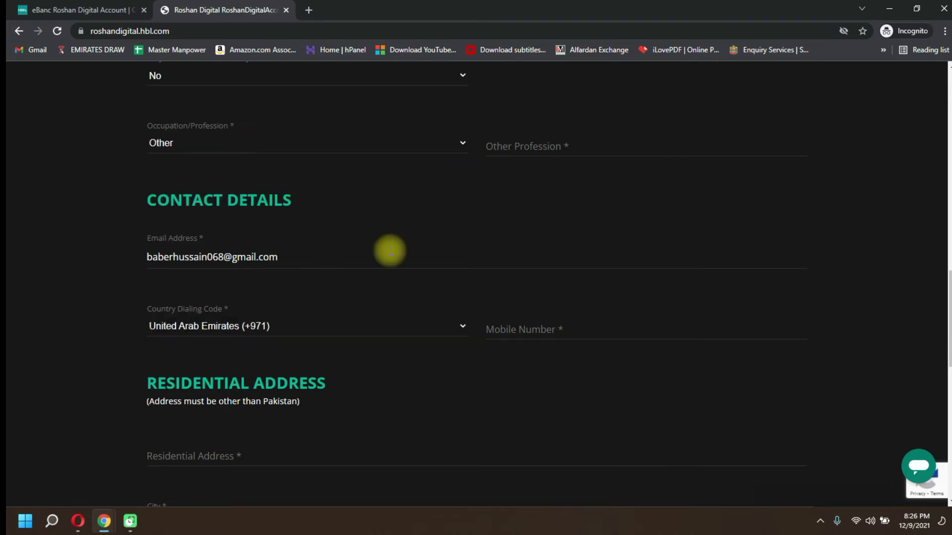
click(527, 319)
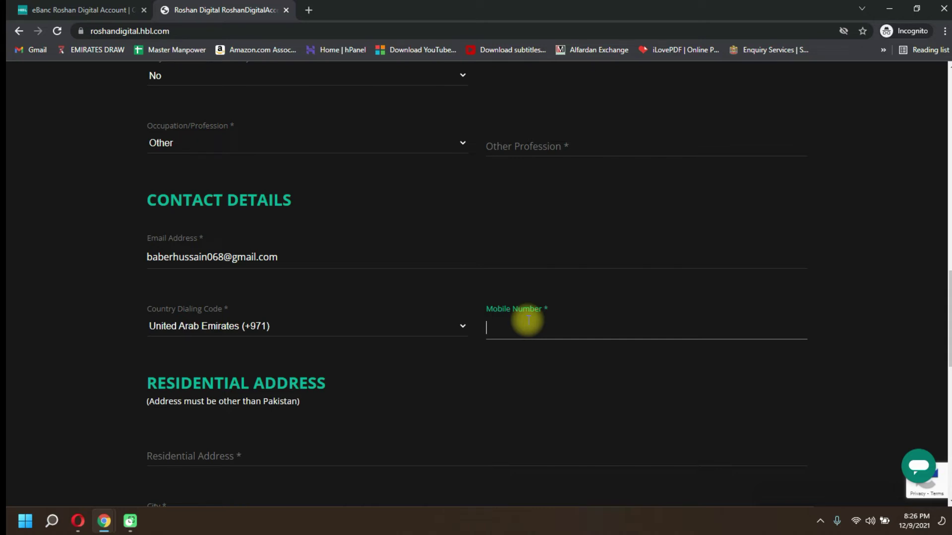
Move into the residential address and office address fields
scroll(550, 328, down, 2)
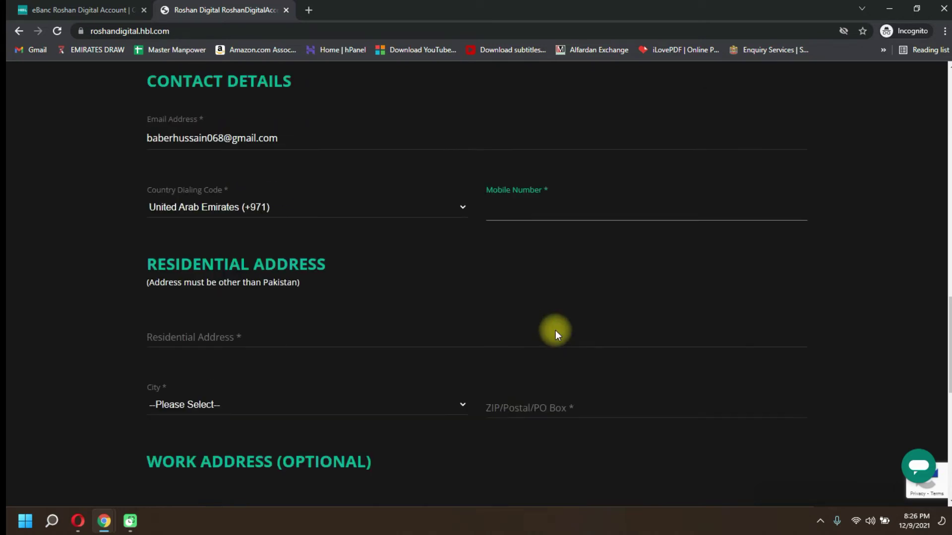
scroll(397, 326, down, 2)
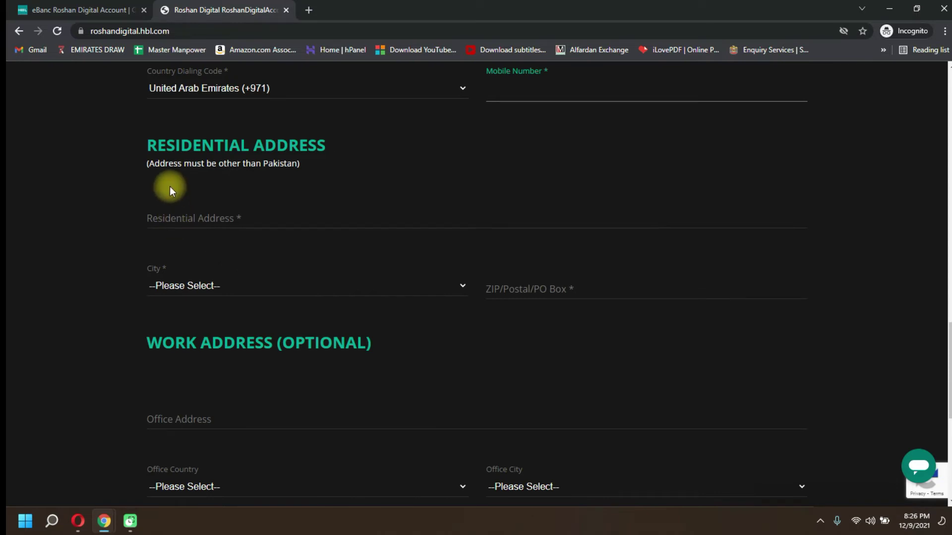
click(144, 145)
drag(144, 145, 364, 149)
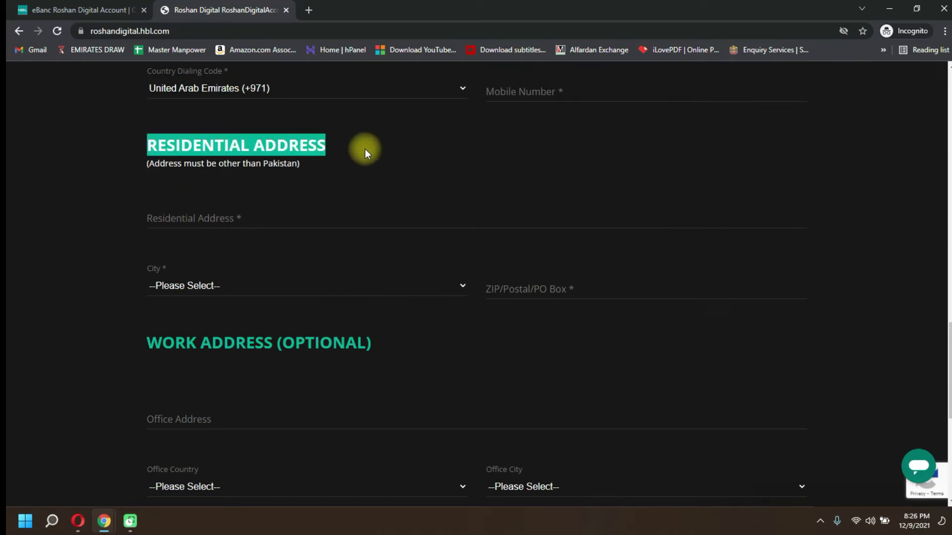
click(198, 217)
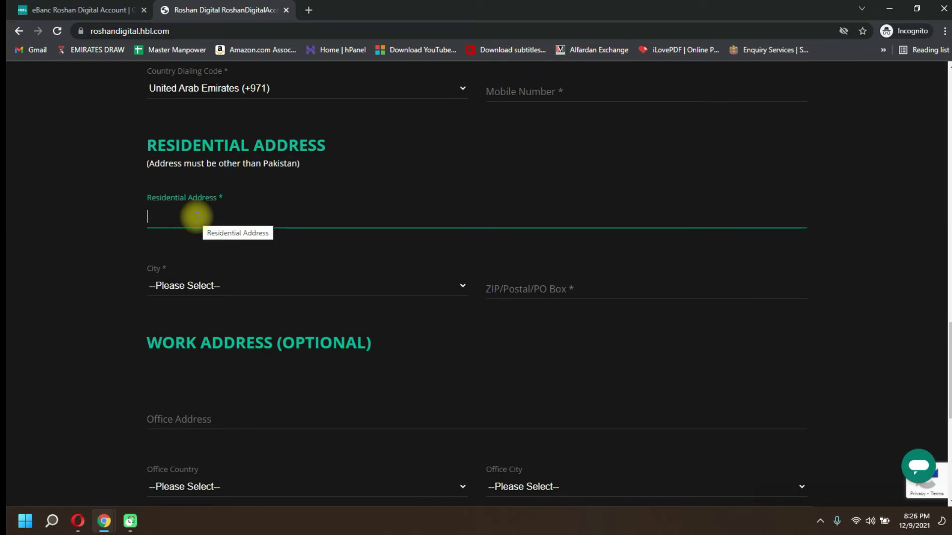
scroll(194, 216, down, 2)
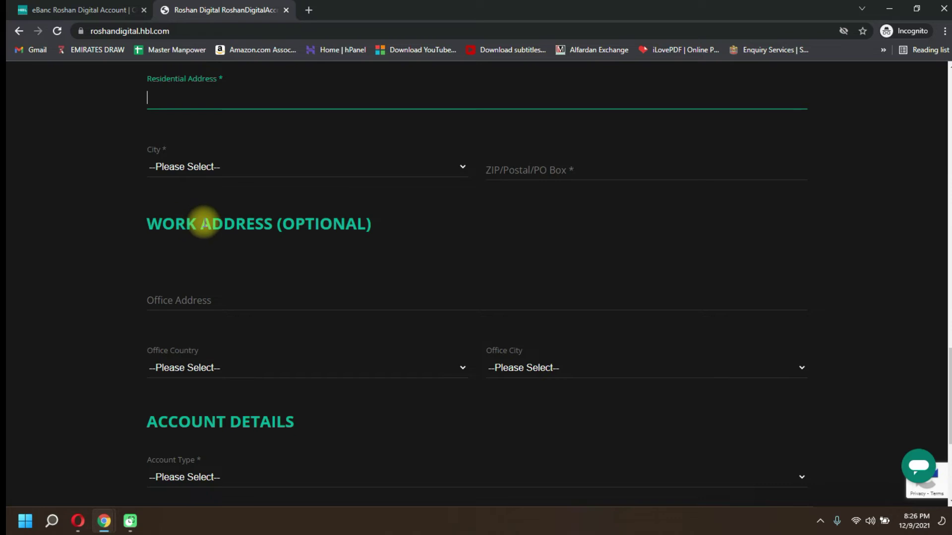
drag(140, 225, 387, 225)
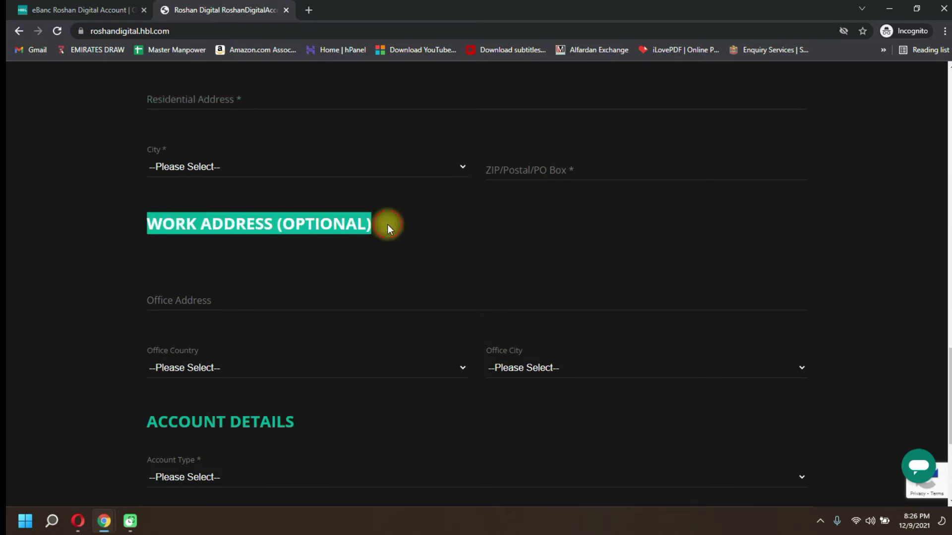
click(387, 225)
click(230, 291)
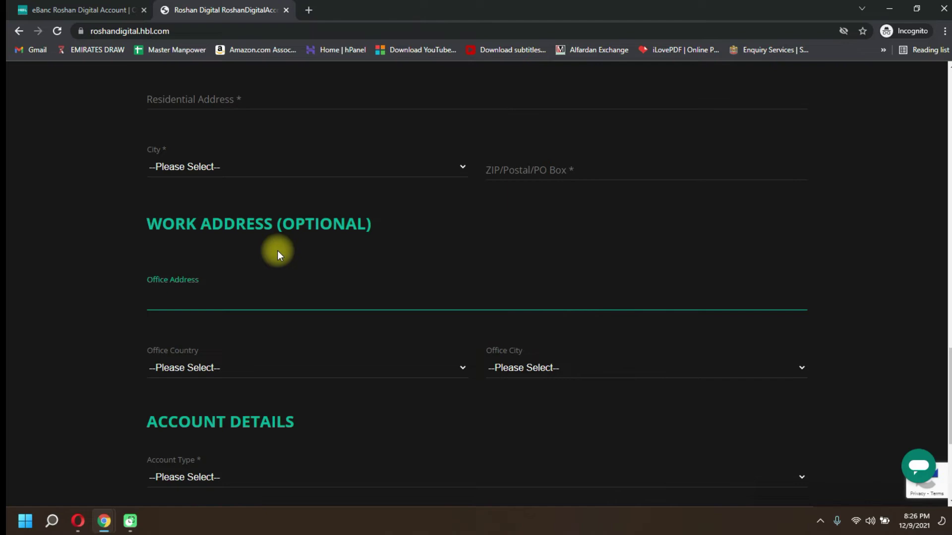
scroll(278, 251, down, 2)
Choose eBanc Roshan Digital Account (PKR) with a debit card, enter the card name, and save
scroll(278, 251, down, 2)
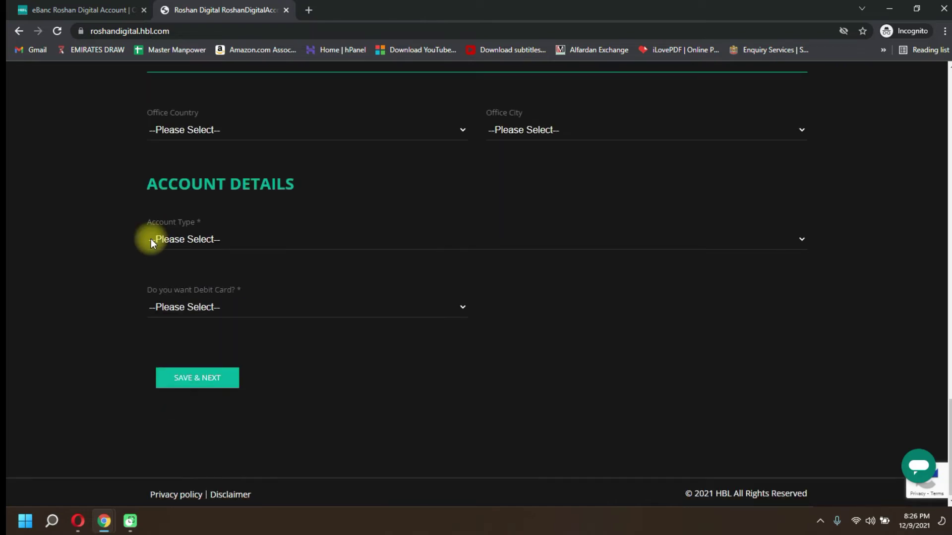
click(229, 239)
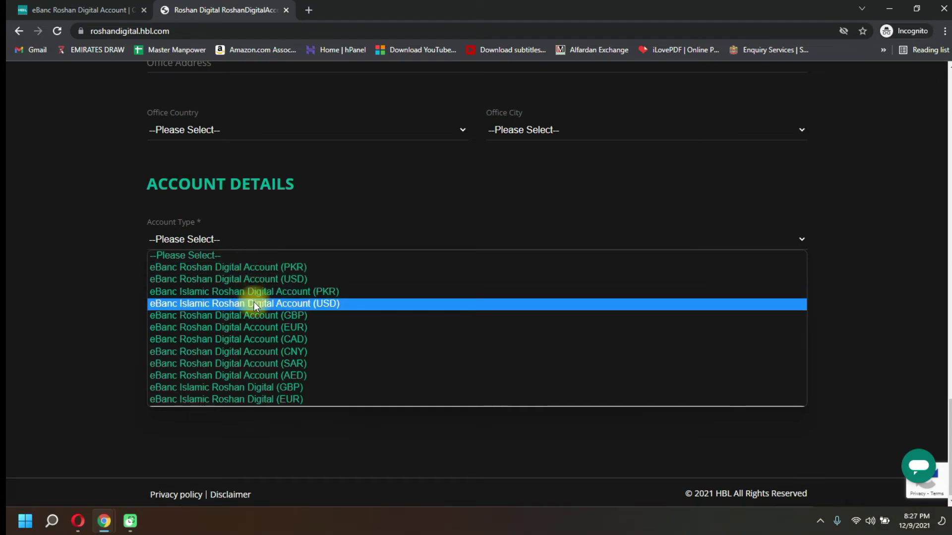
click(250, 266)
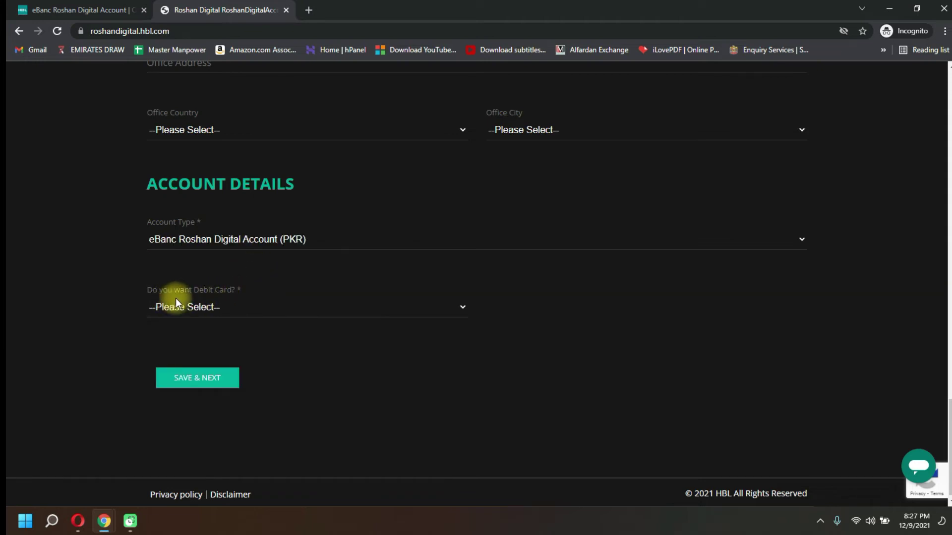
click(277, 304)
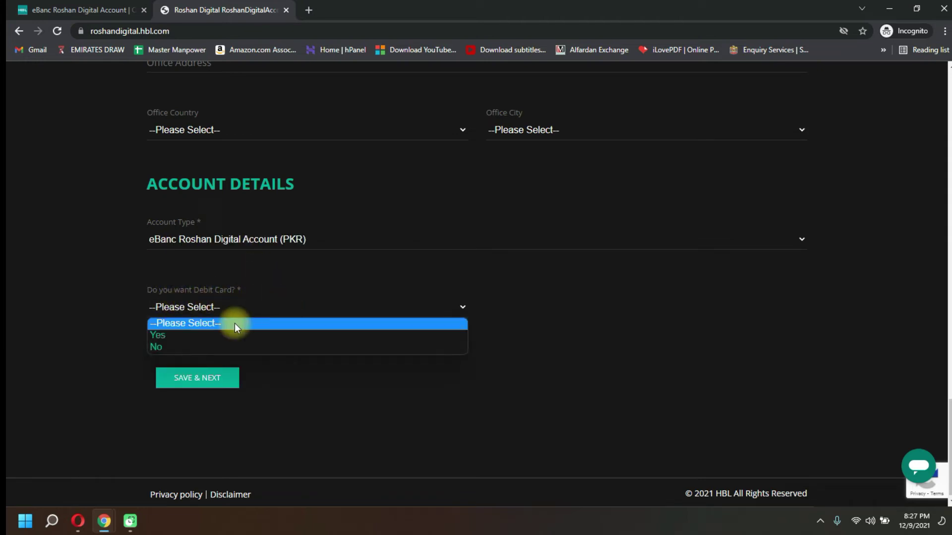
click(203, 337)
click(559, 306)
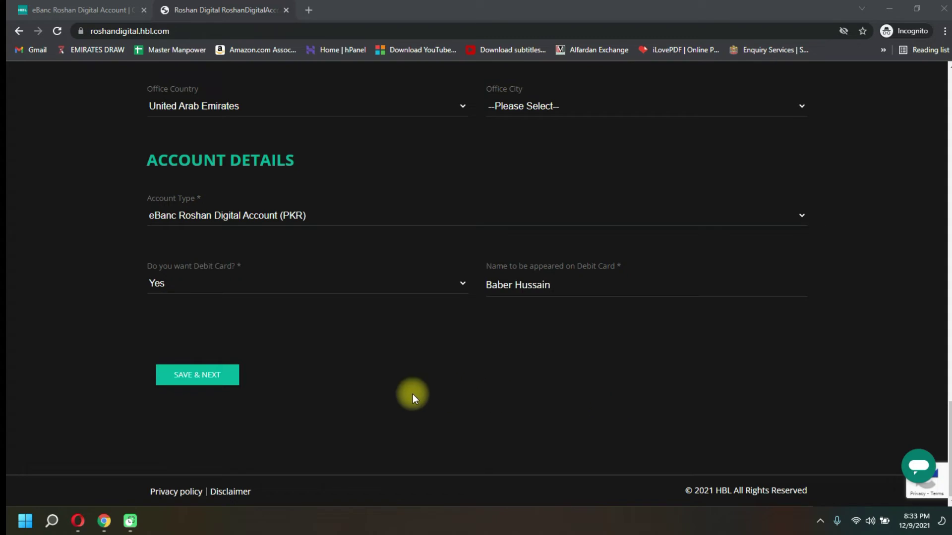
click(202, 378)
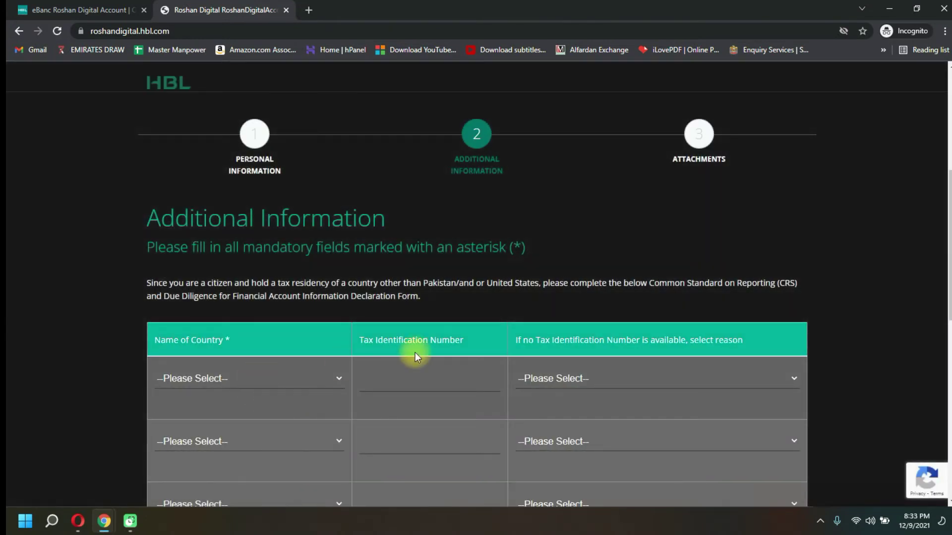
Pick SALARY as source of funds and Others as nature of business
scroll(502, 331, down, 10)
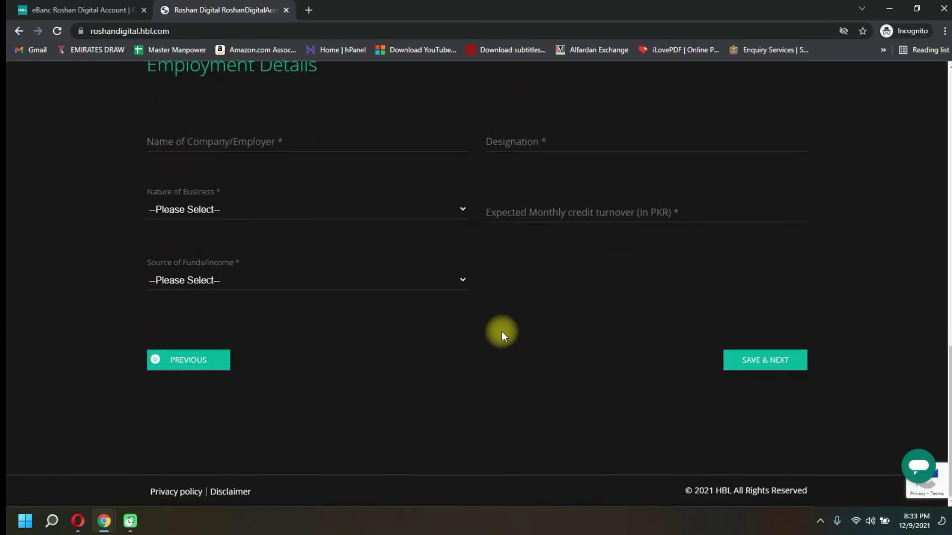
scroll(501, 332, up, 2)
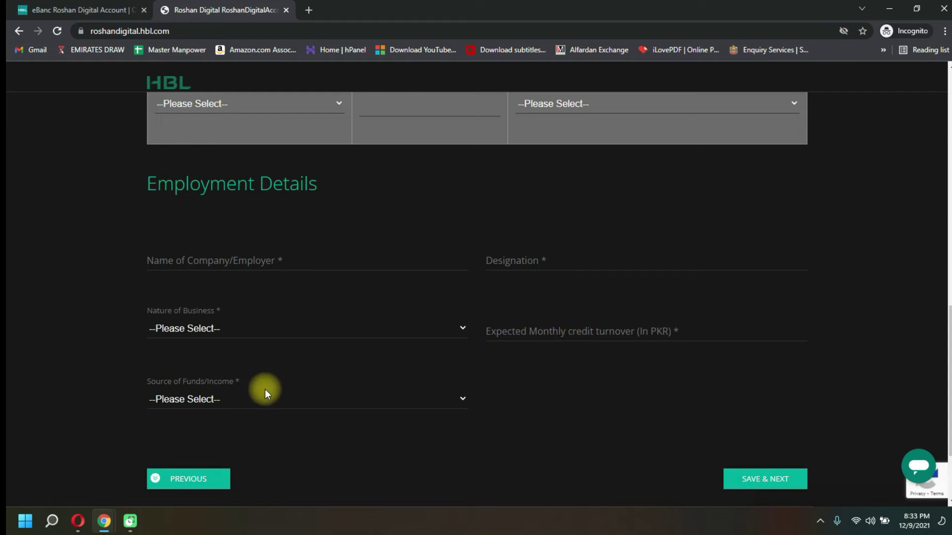
click(174, 398)
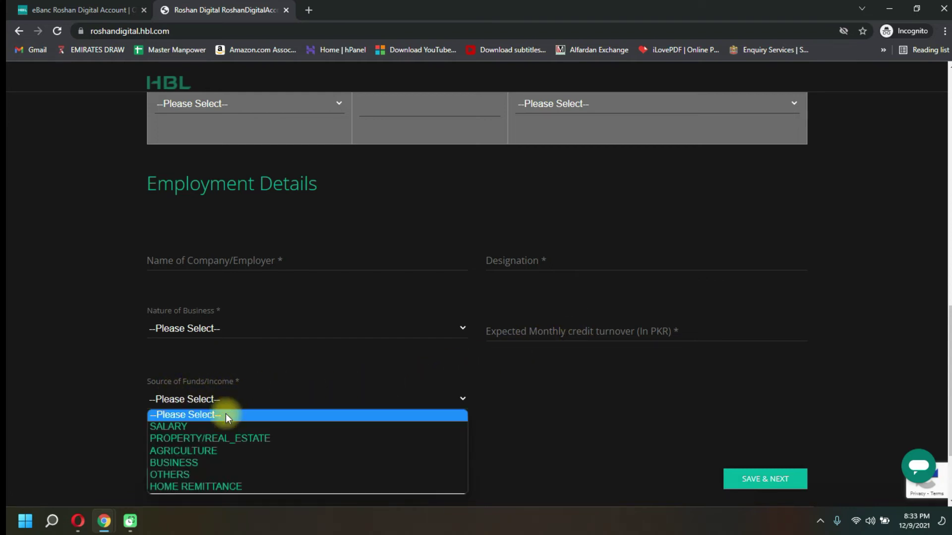
click(210, 430)
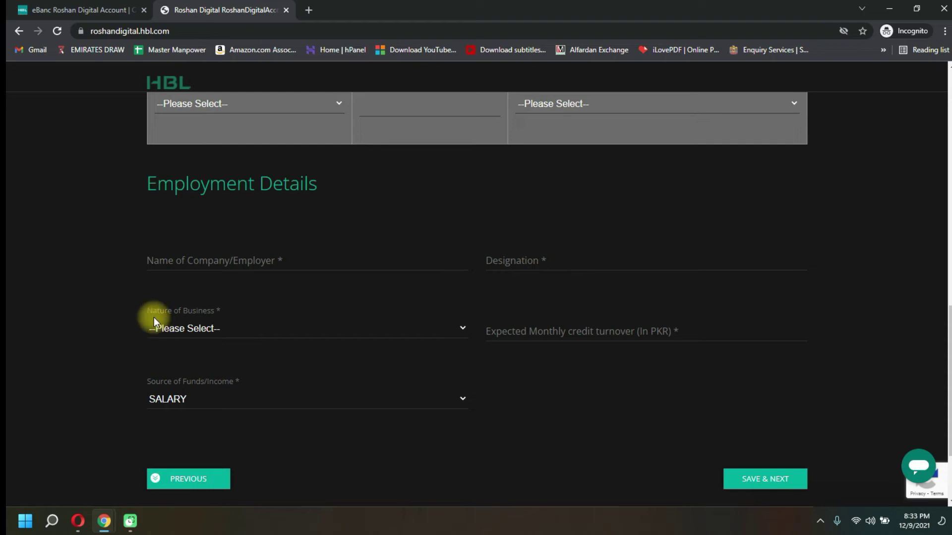
click(276, 327)
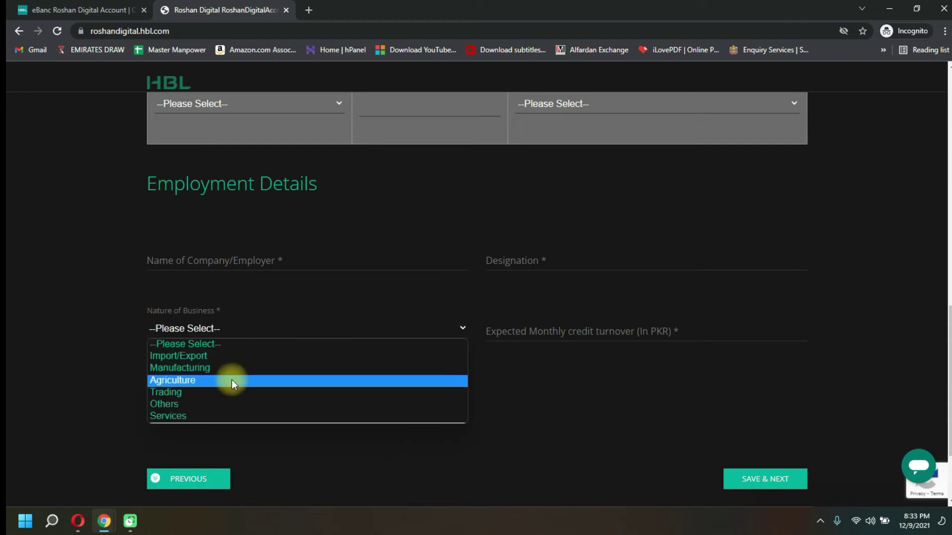
click(226, 403)
click(517, 333)
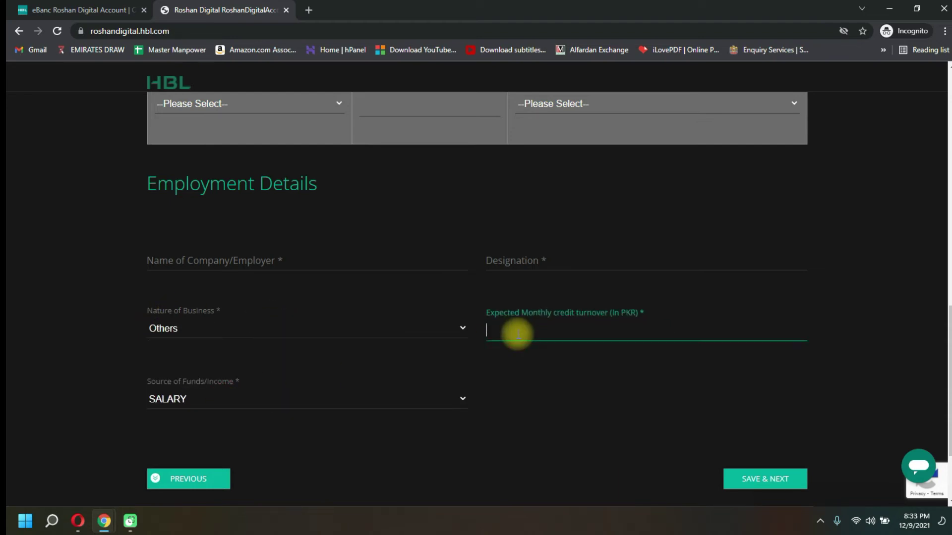
click(297, 259)
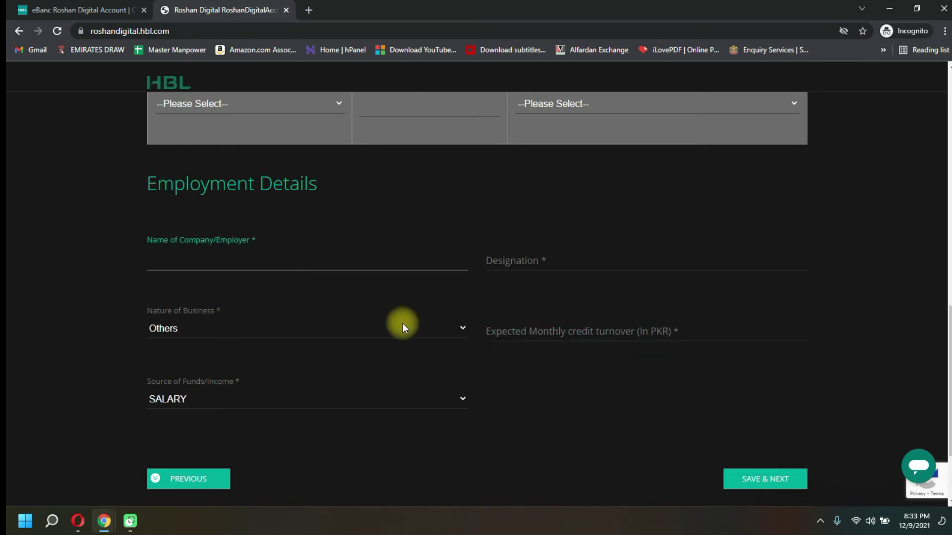
Choose United Arab Emirates as the country in the first CRS tax residency row
scroll(400, 323, up, 5)
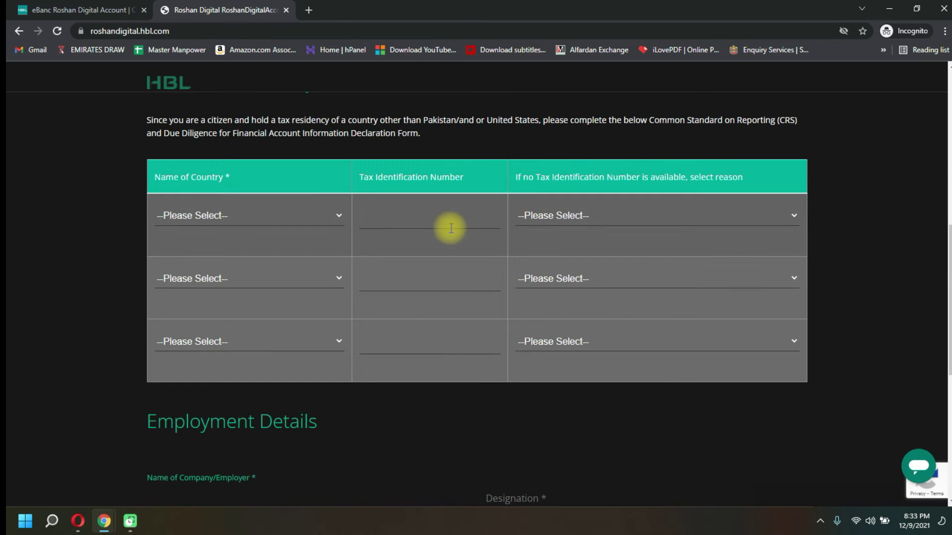
click(309, 218)
scroll(269, 279, down, 20)
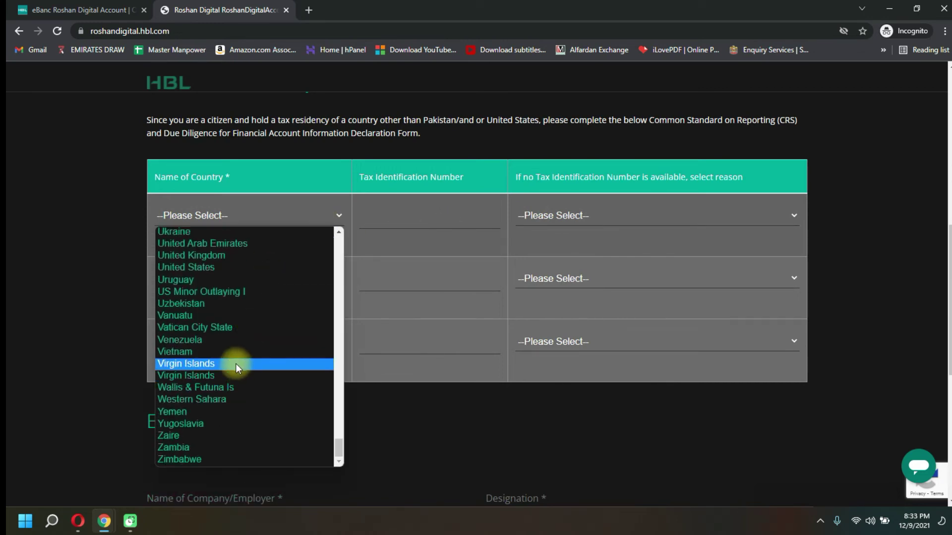
click(243, 247)
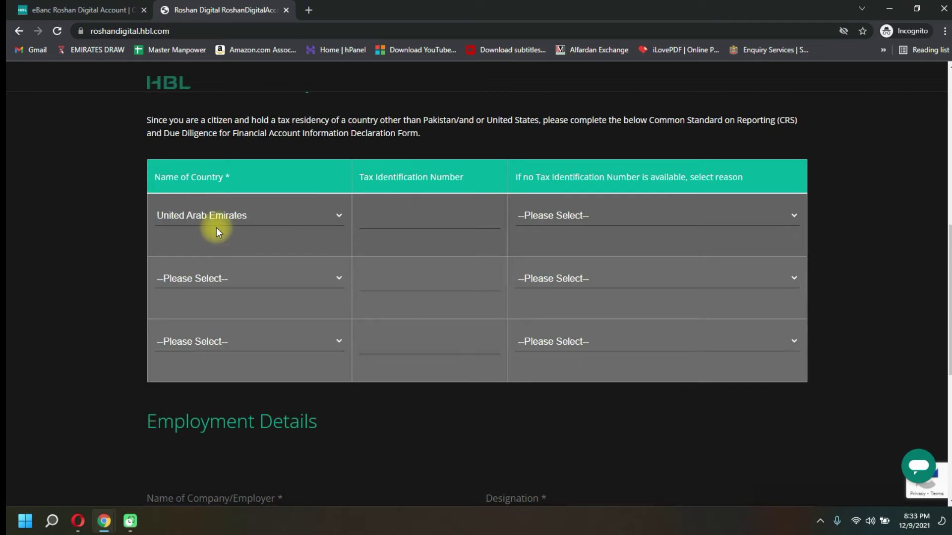
click(422, 223)
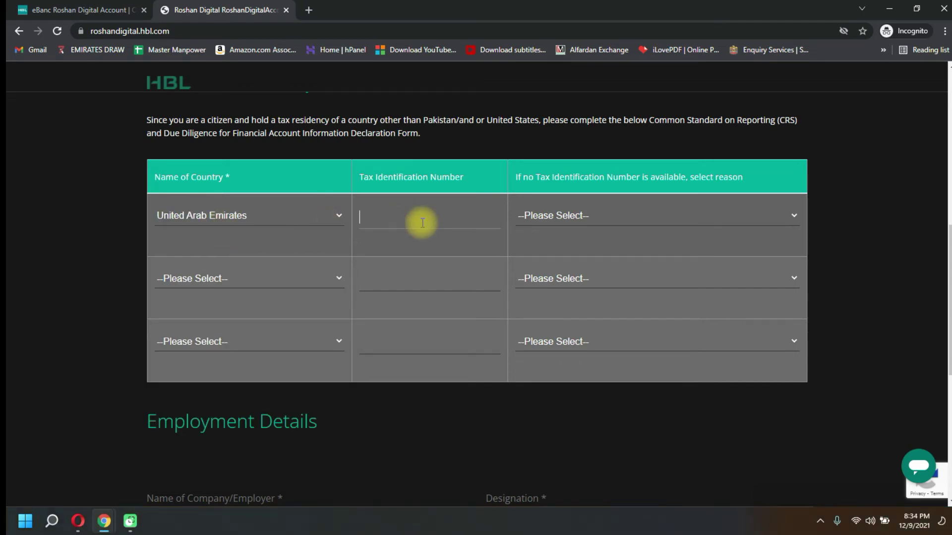
scroll(480, 254, down, 7)
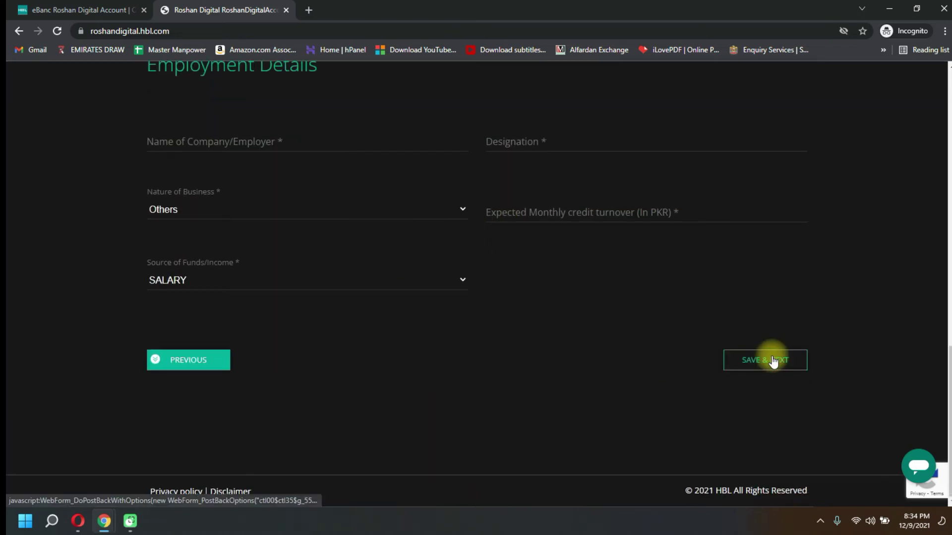
Save the employment details (JCB Operator, 108000 PKR turnover) and continue to Attachments
click(773, 361)
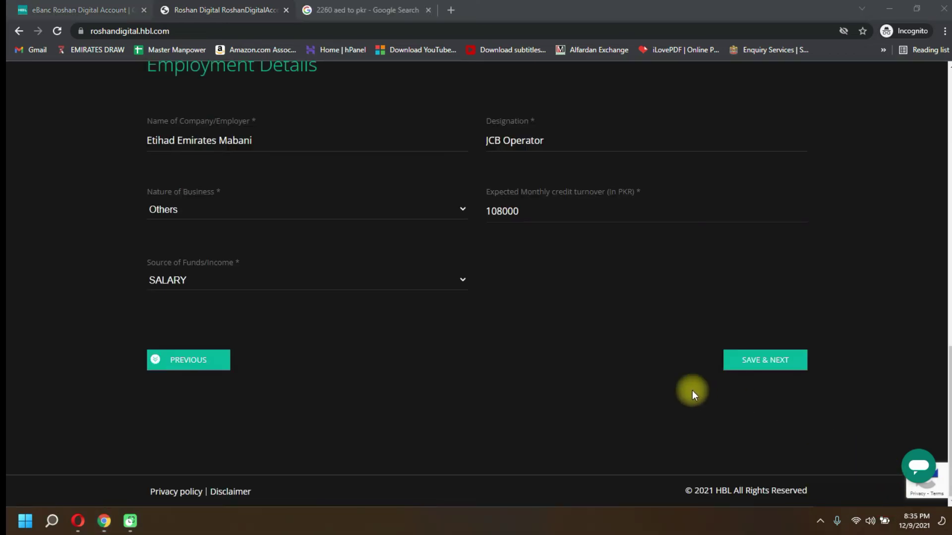
scroll(669, 400, up, 2)
scroll(669, 400, down, 2)
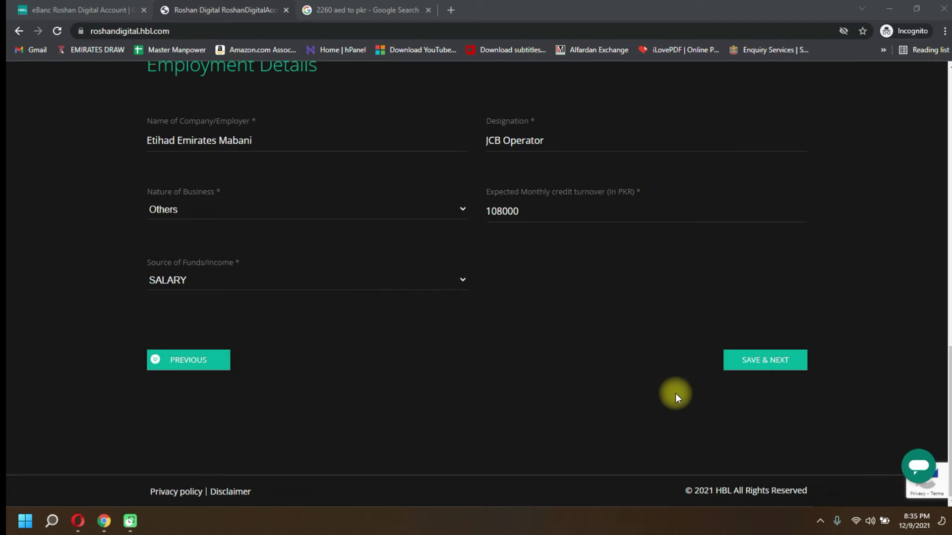
click(762, 360)
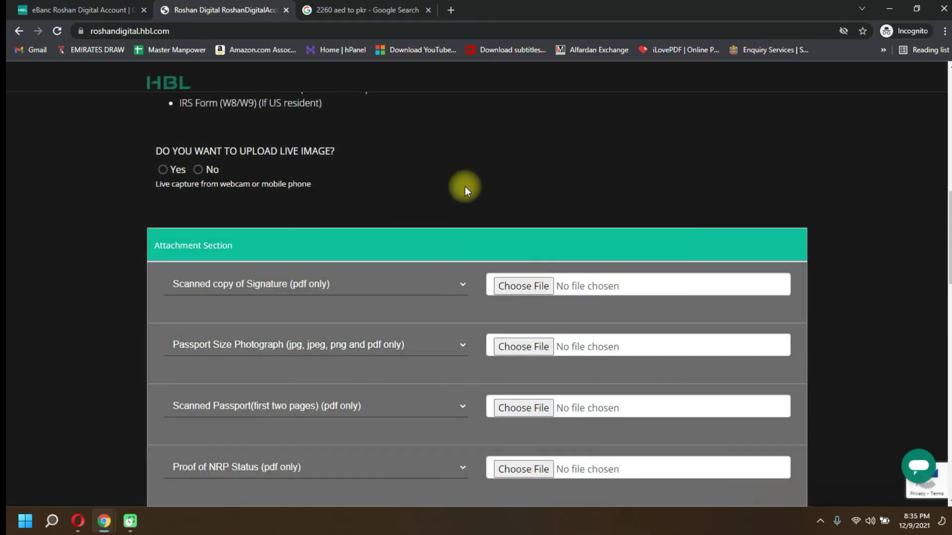
Answer No to the live image upload and scroll down to the Attachment Section
scroll(469, 186, up, 7)
scroll(469, 187, down, 2)
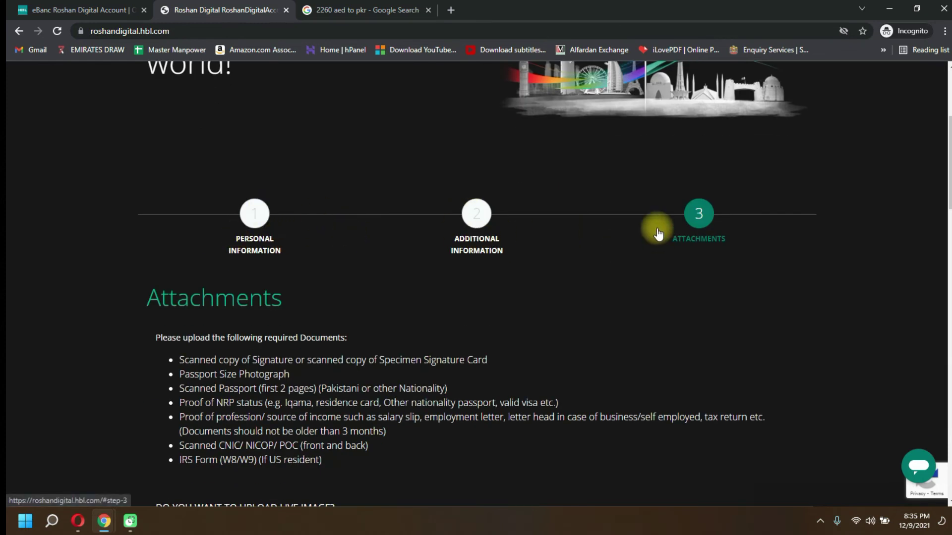
scroll(704, 237, down, 1)
scroll(703, 234, down, 7)
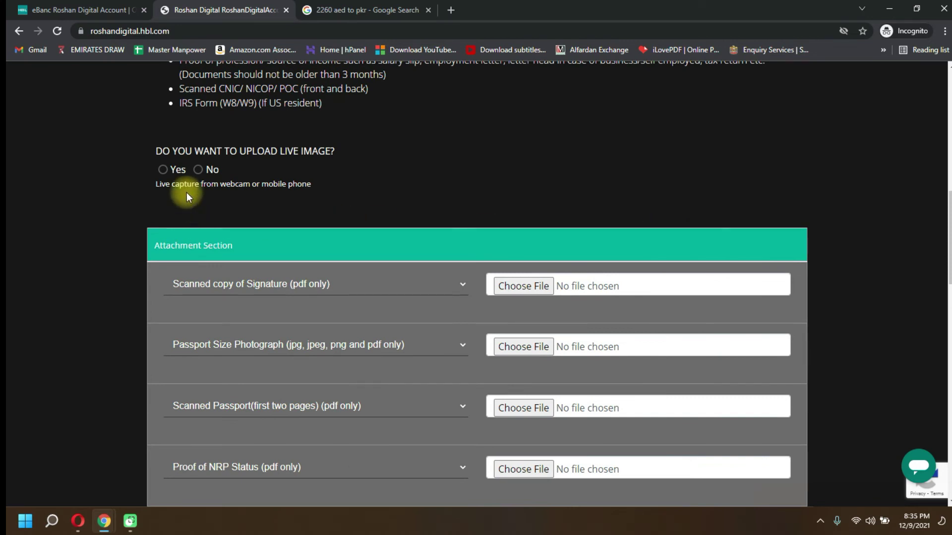
click(199, 170)
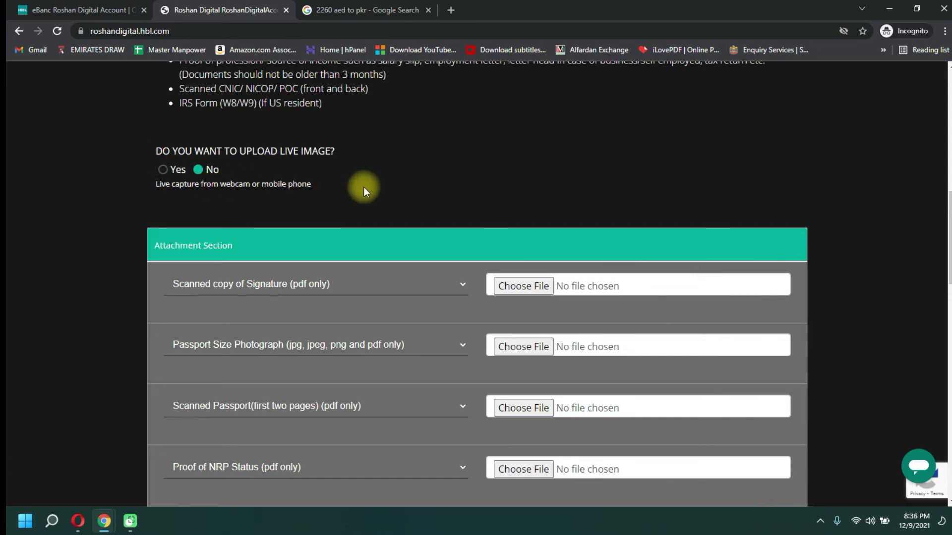
scroll(364, 187, down, 2)
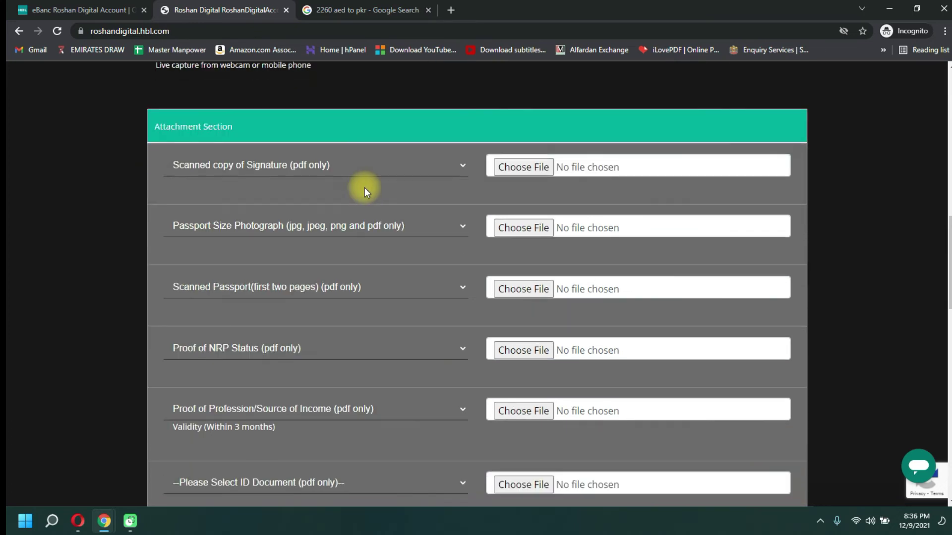
scroll(365, 188, down, 4)
scroll(364, 187, up, 5)
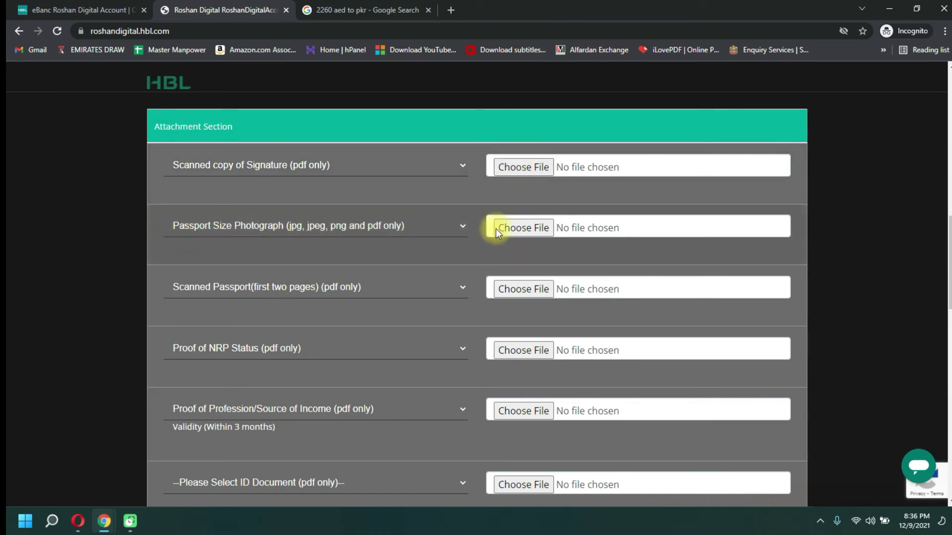
Attach Photo.jpg as the passport photograph and Passport Copy and Visa Copy.pdf as the scanned passport
click(539, 227)
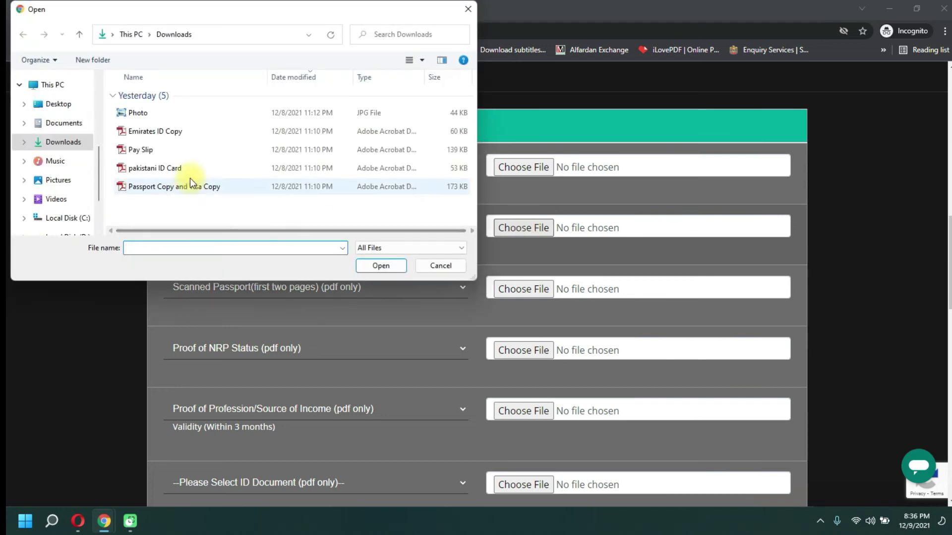
click(129, 112)
click(398, 267)
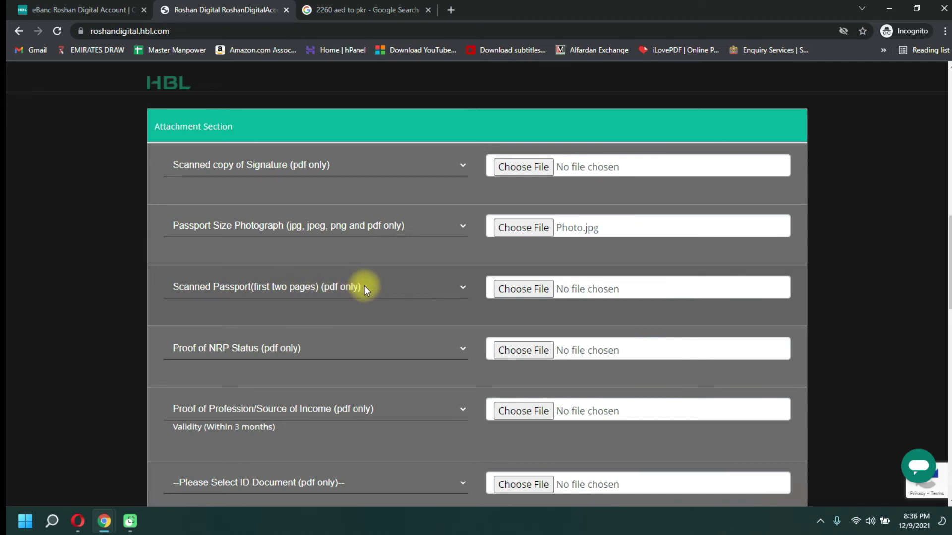
click(534, 292)
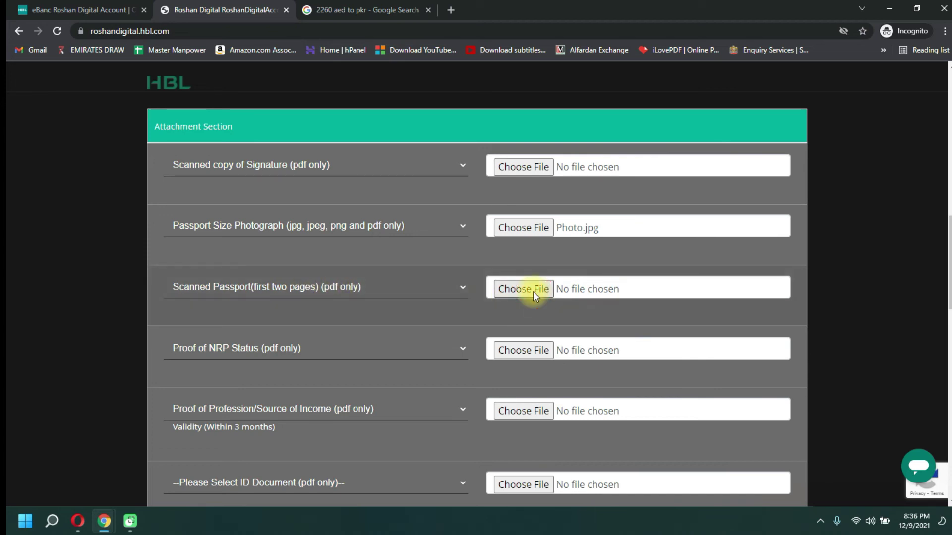
click(180, 189)
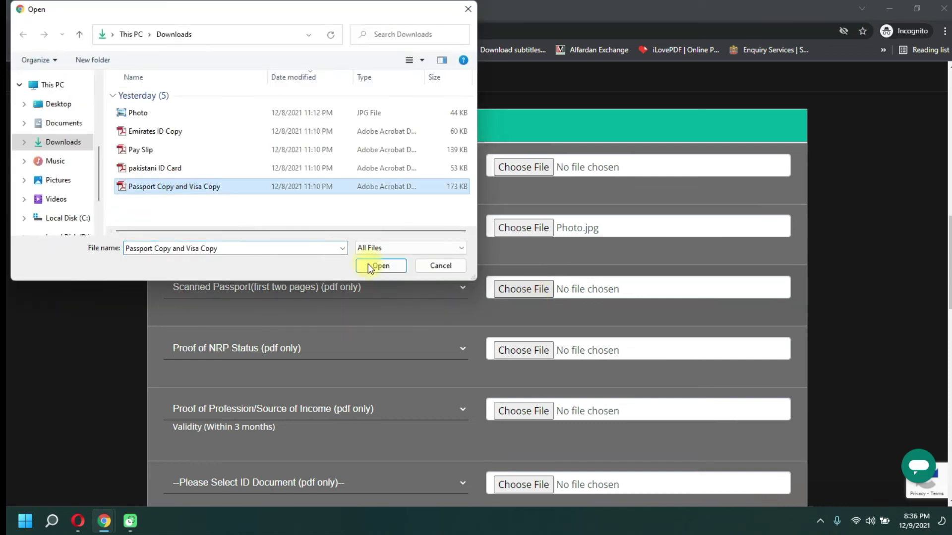
click(377, 266)
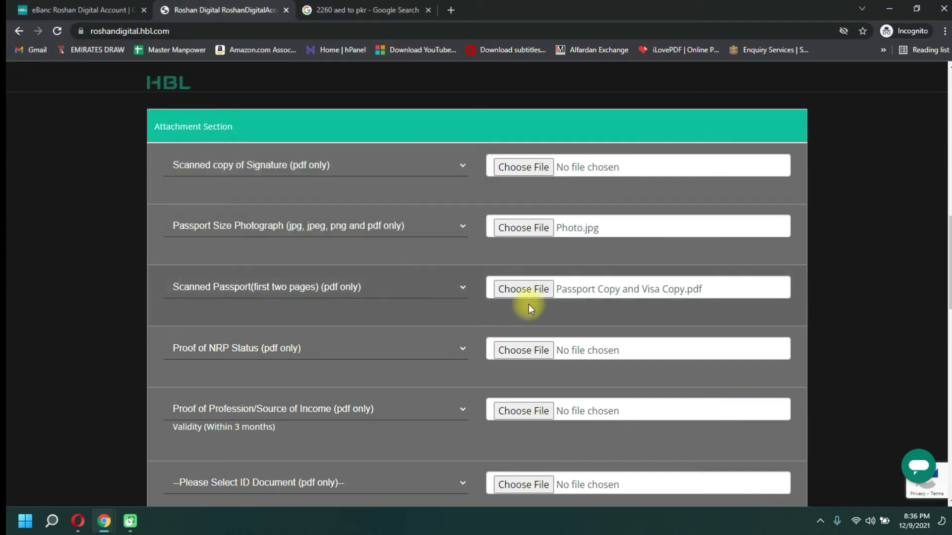
scroll(528, 305, down, 2)
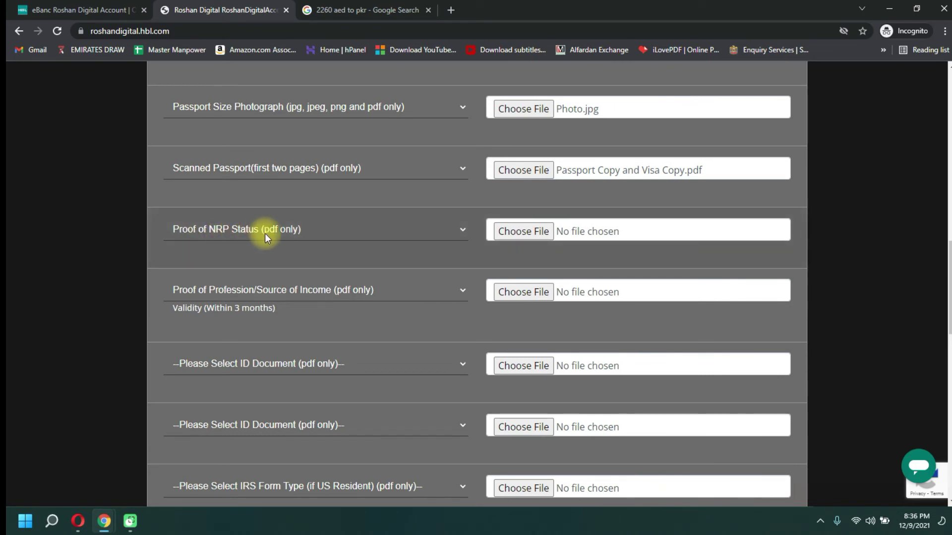
Attach Passport Copy and Visa Copy.pdf as NRP status proof and Pay Slip.pdf as income proof
click(513, 231)
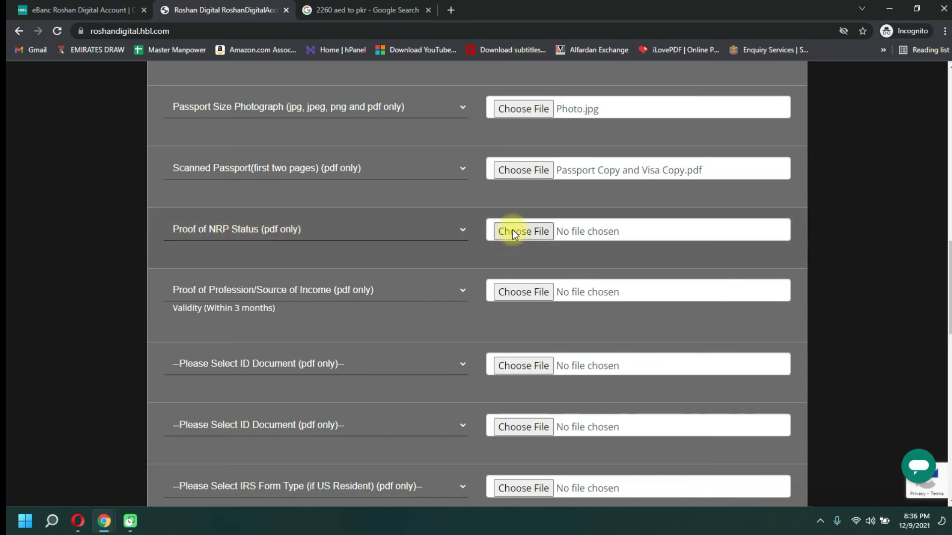
click(179, 188)
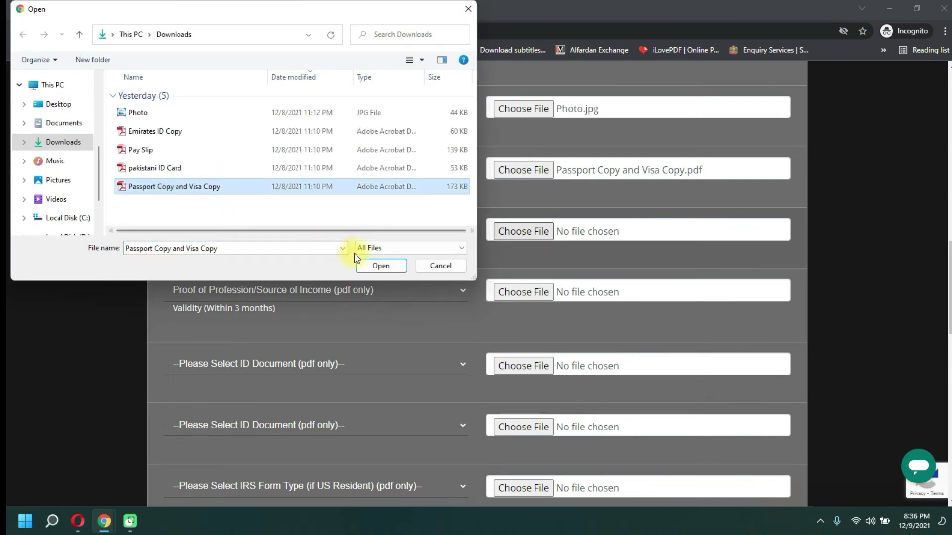
click(378, 264)
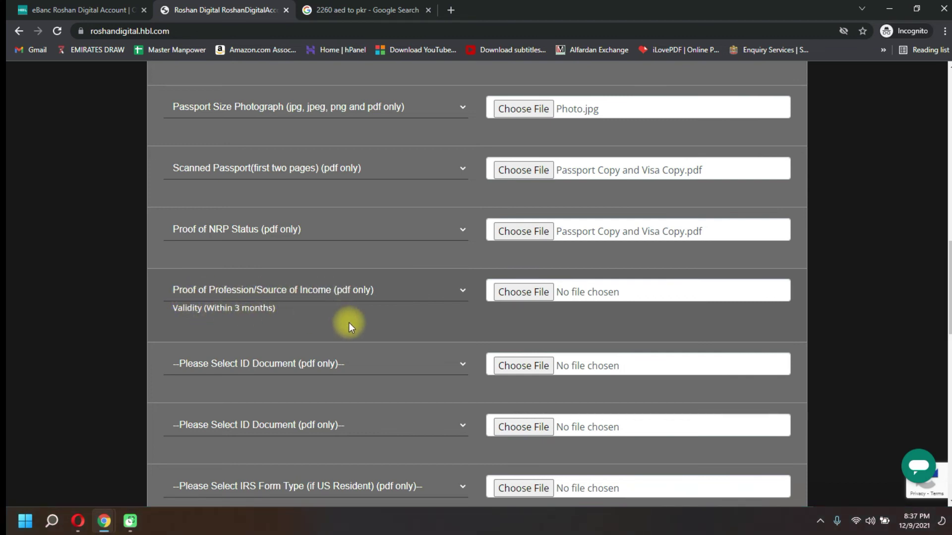
click(512, 292)
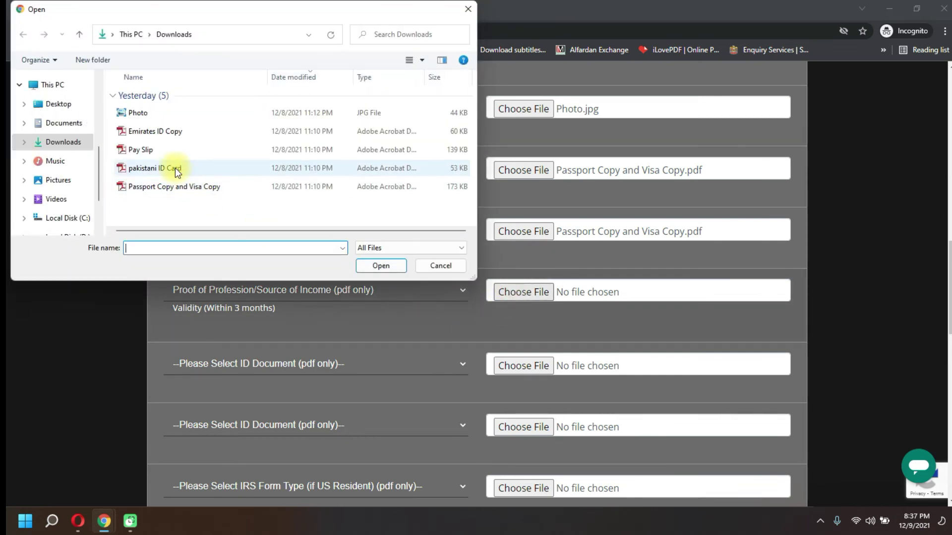
click(166, 150)
click(365, 264)
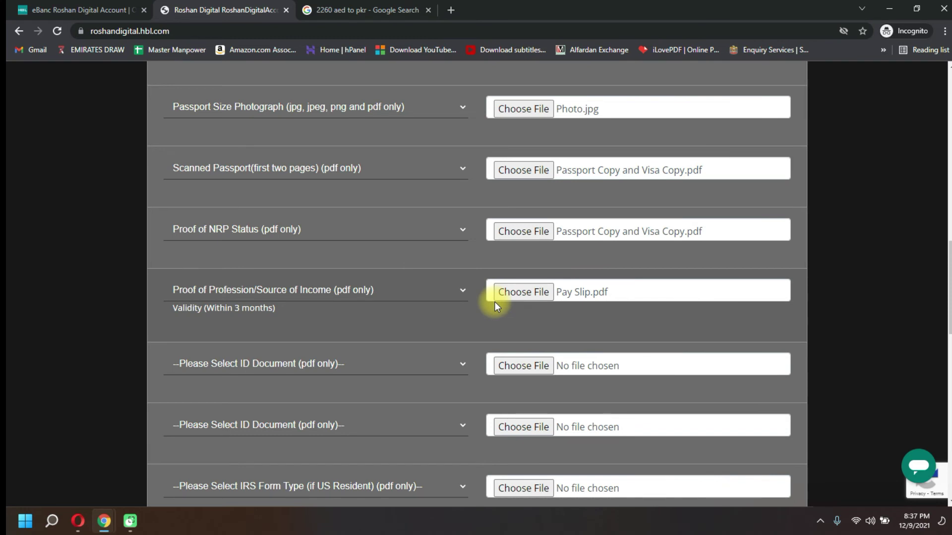
Set the first ID document to CNIC (front) and attach pakistani ID Card.pdf
scroll(495, 303, down, 2)
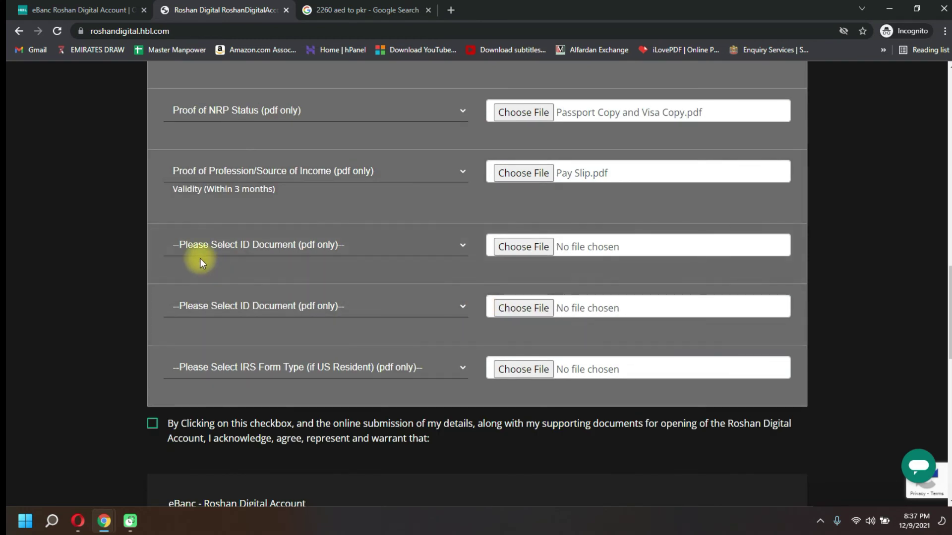
click(514, 246)
click(430, 245)
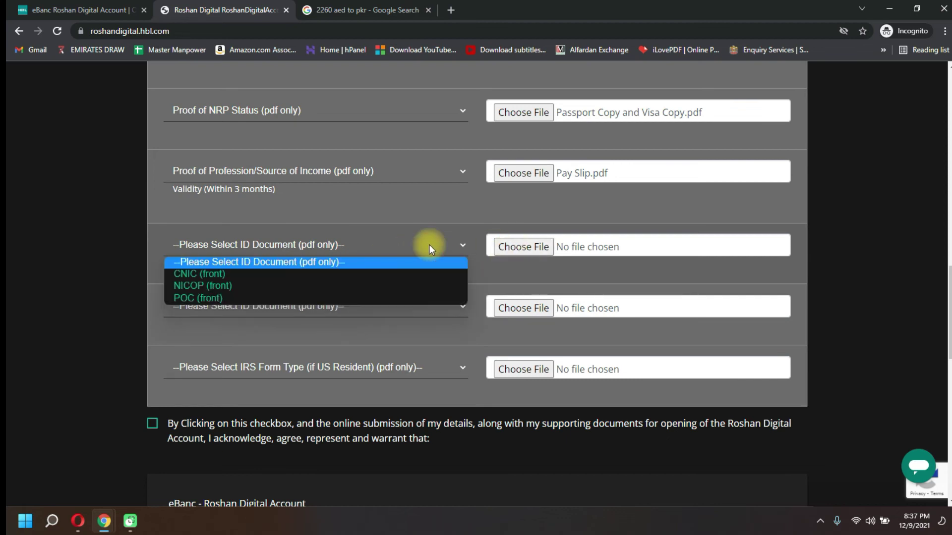
click(259, 276)
click(513, 248)
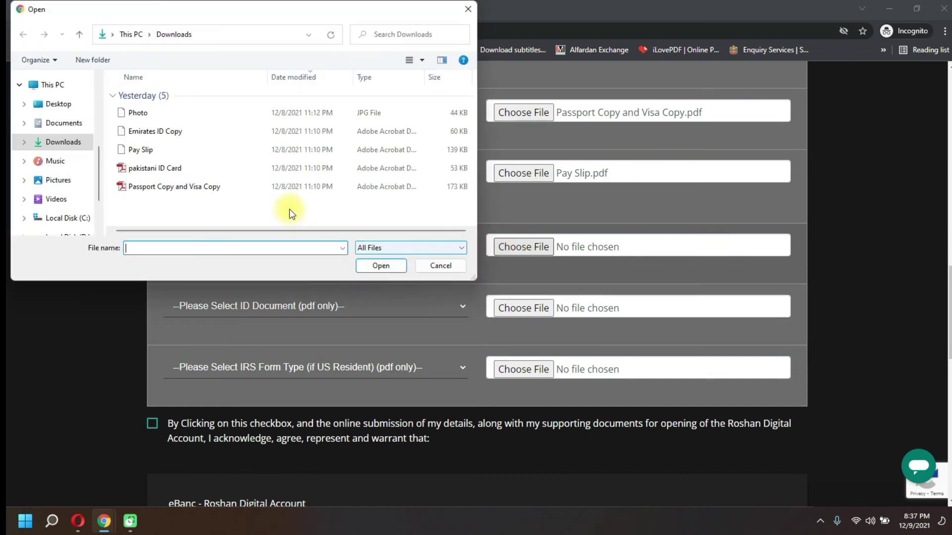
click(145, 169)
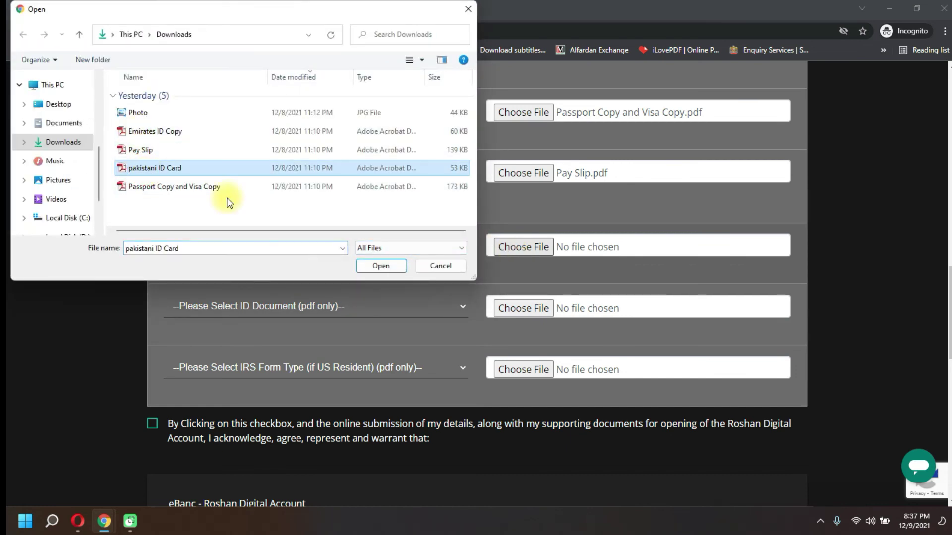
click(380, 265)
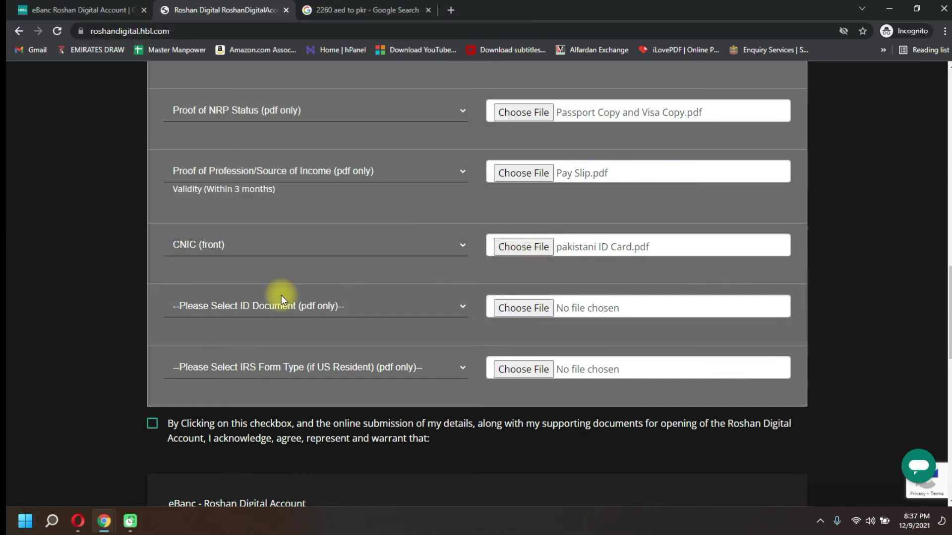
Set the second ID document to CNIC (back) and attach pakistani ID Card.pdf
click(423, 306)
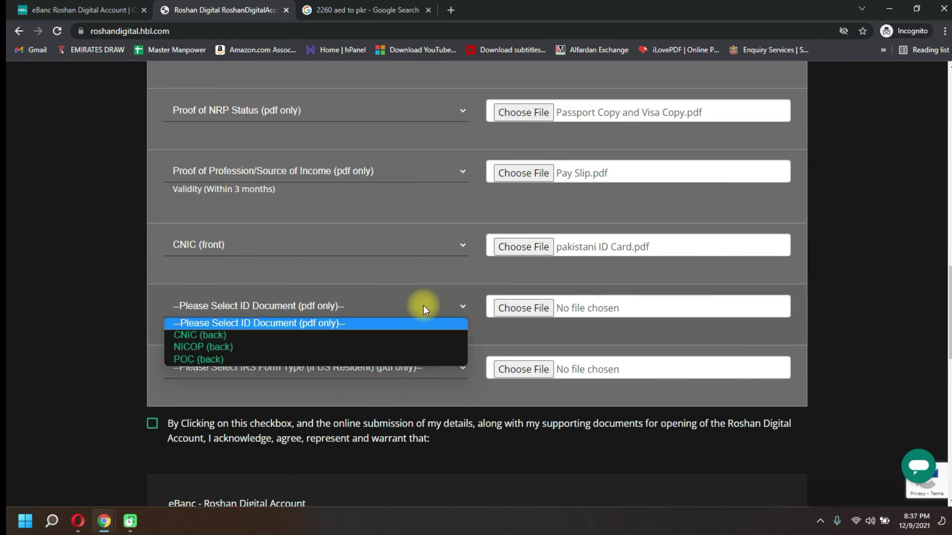
click(225, 335)
click(530, 313)
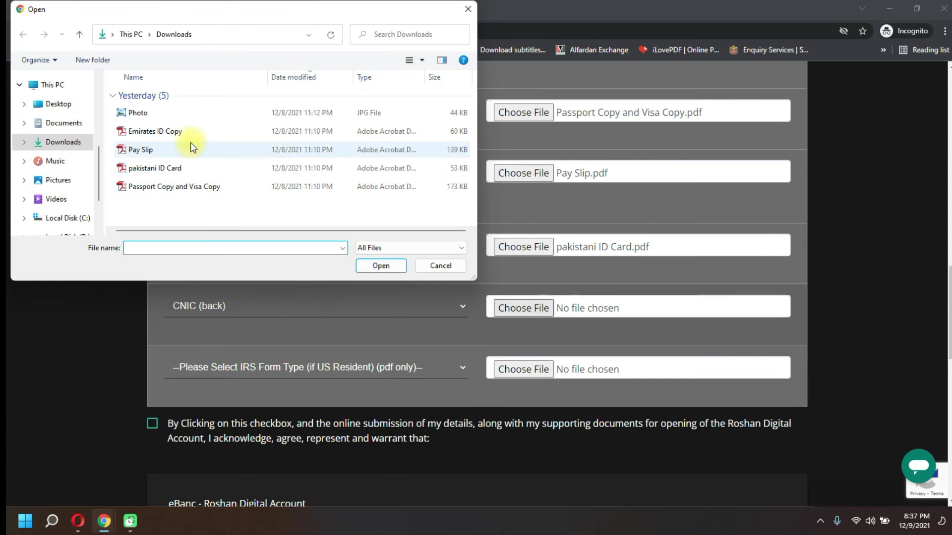
click(178, 168)
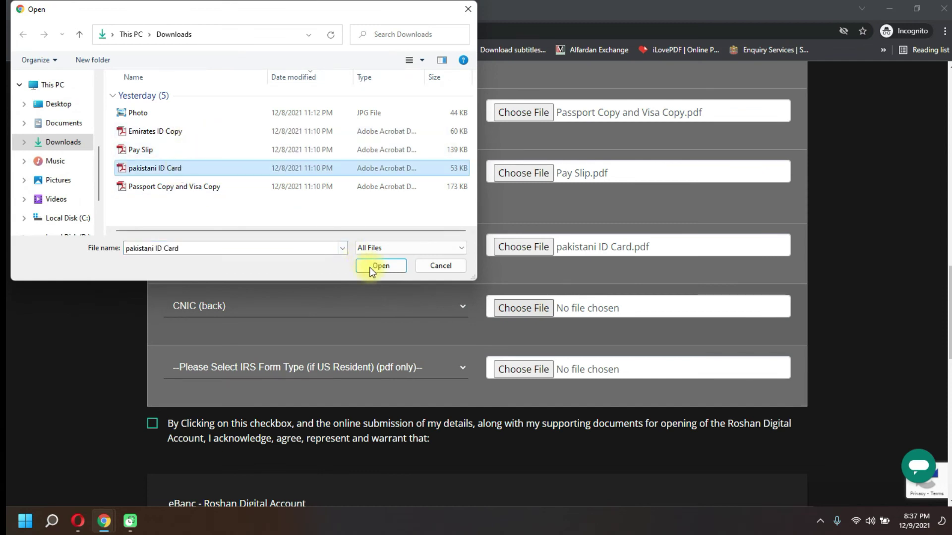
click(381, 266)
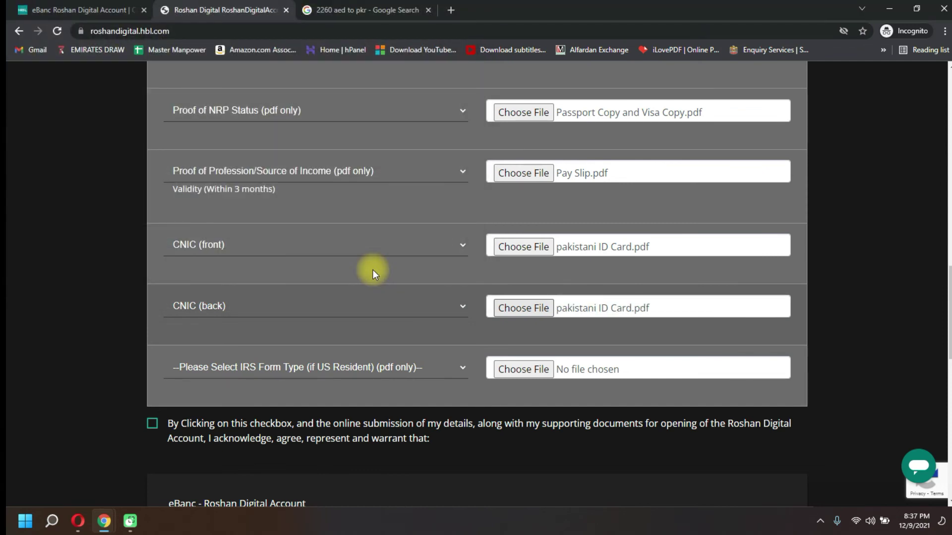
scroll(372, 269, down, 2)
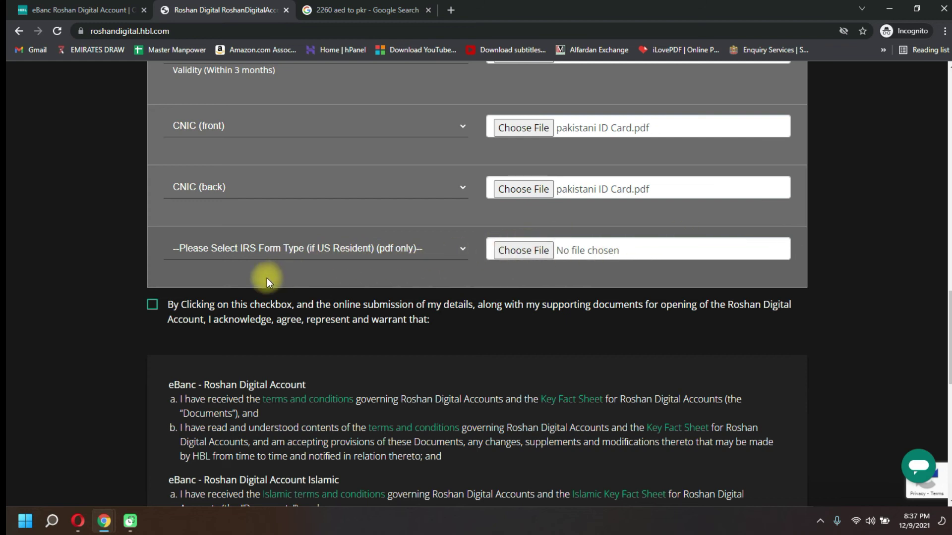
Tick the consent checkbox agreeing to the terms for online submission of details and documents
scroll(267, 277, down, 2)
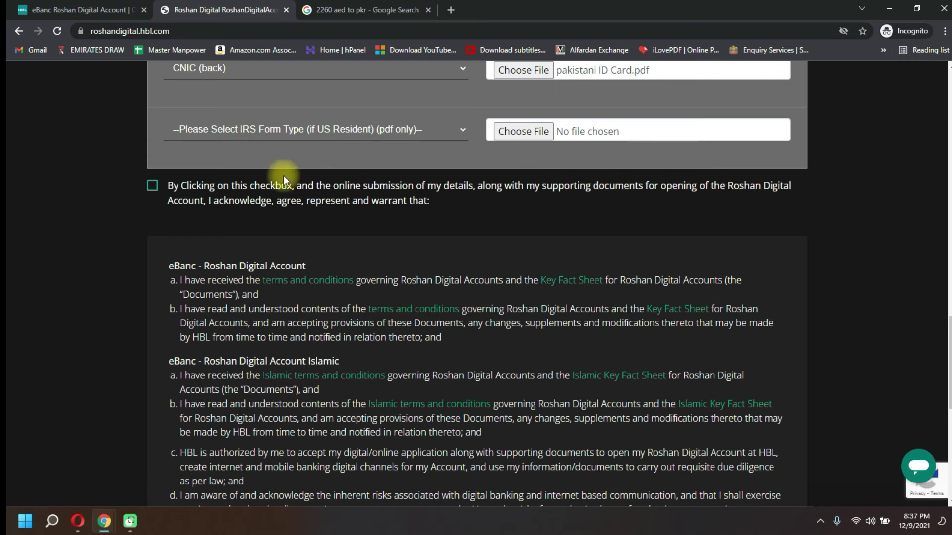
click(152, 186)
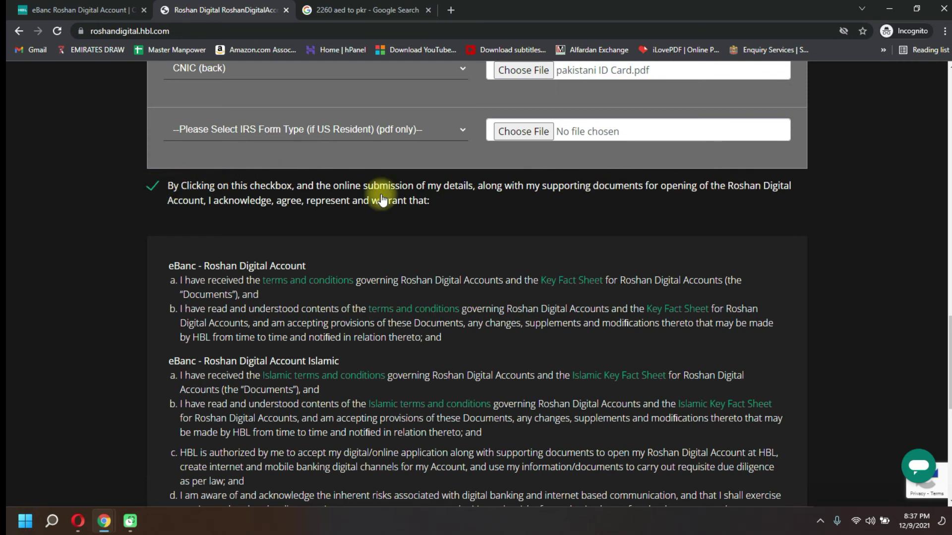
scroll(382, 199, down, 8)
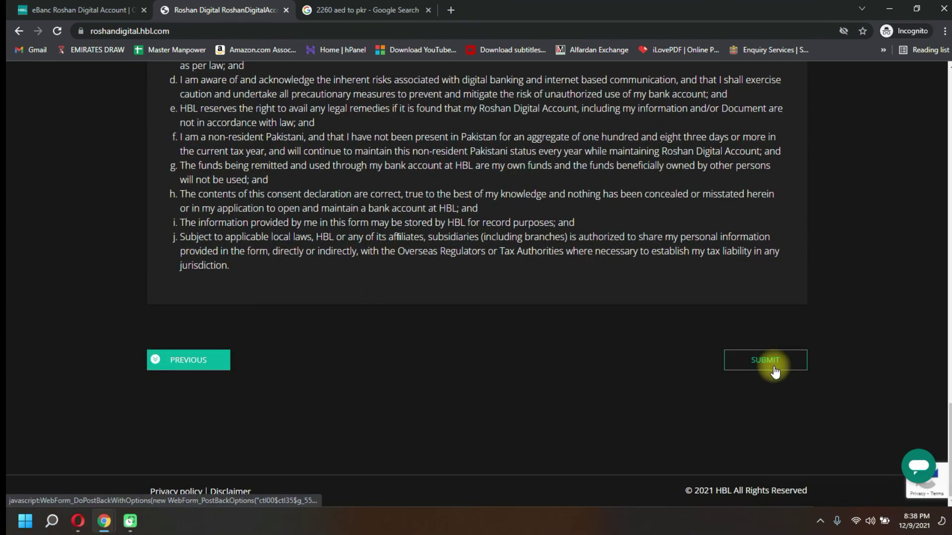
Attach Signature.pdf to the signature row of the Attachment Section
scroll(623, 313, up, 15)
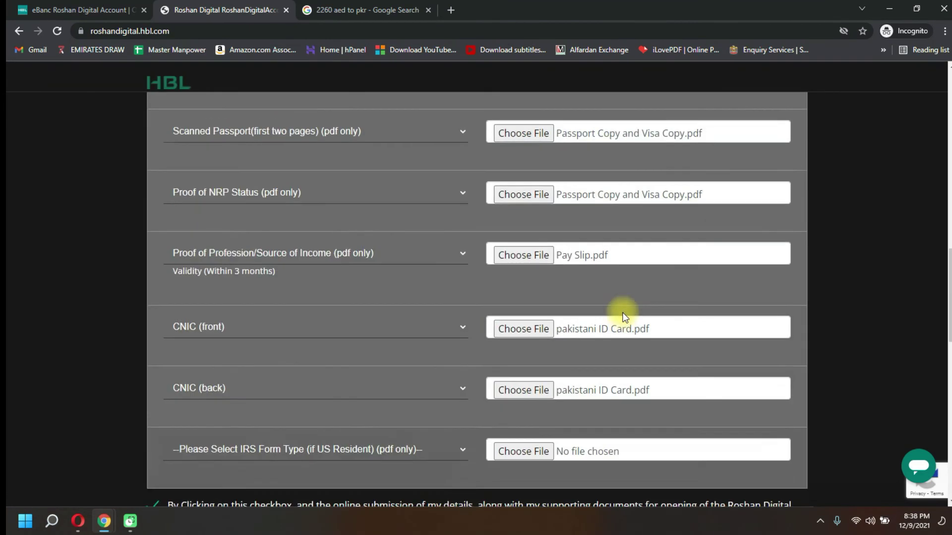
scroll(623, 315, up, 4)
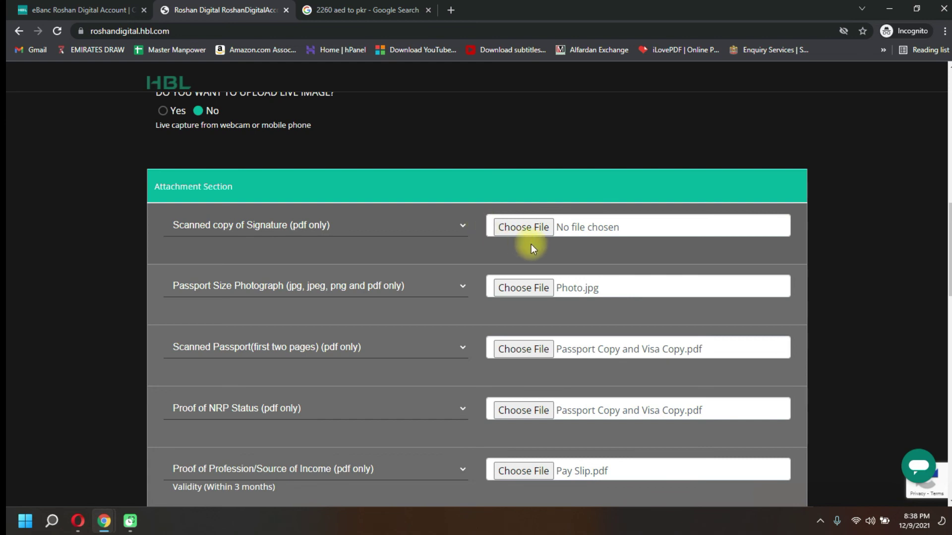
scroll(531, 244, down, 2)
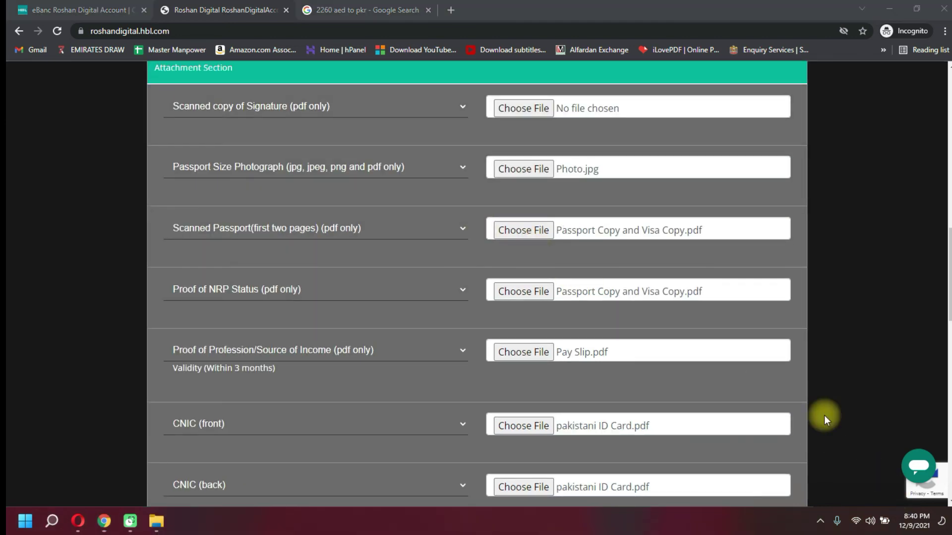
scroll(689, 330, up, 2)
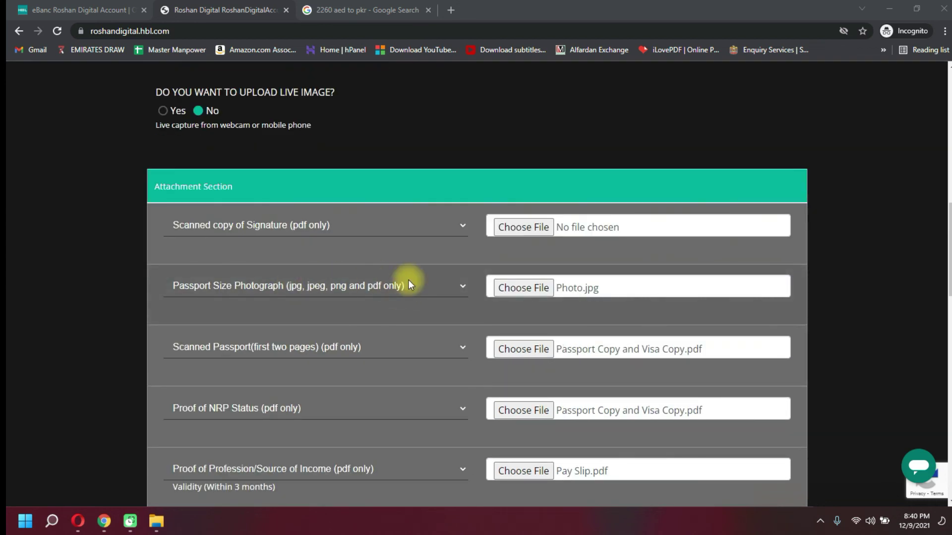
click(508, 226)
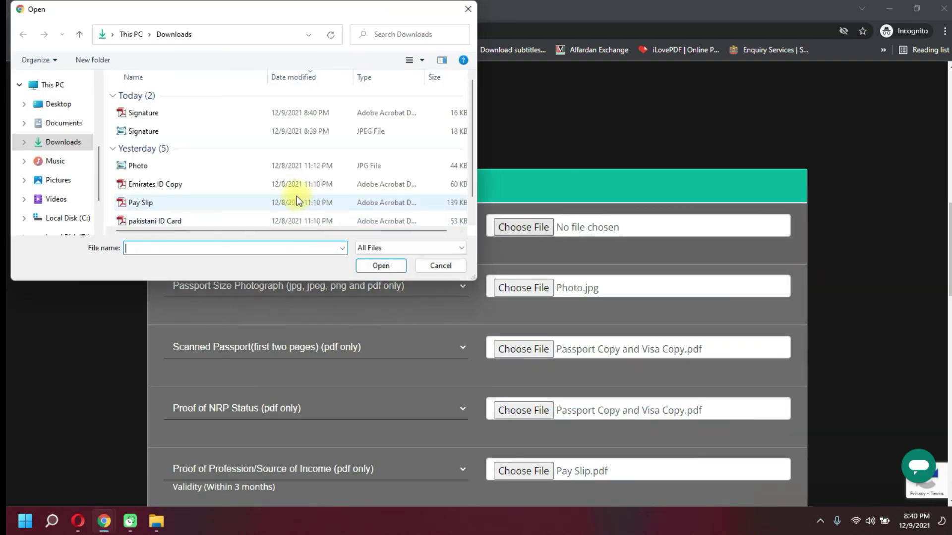
click(178, 113)
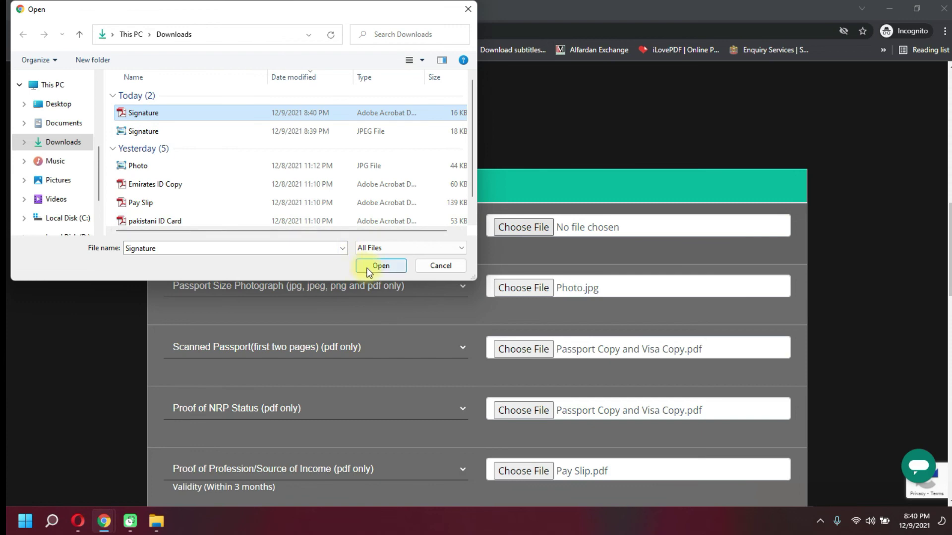
click(370, 266)
scroll(444, 199, down, 12)
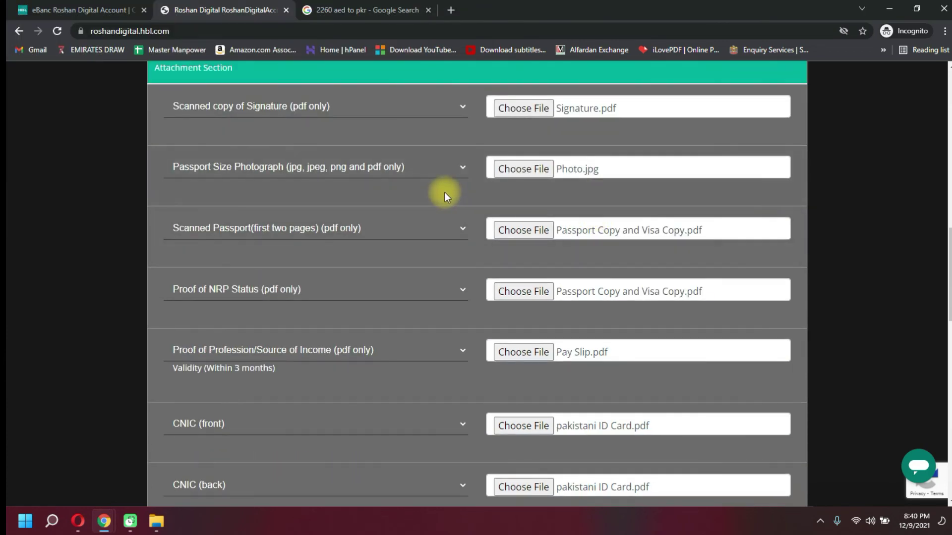
scroll(438, 209, down, 5)
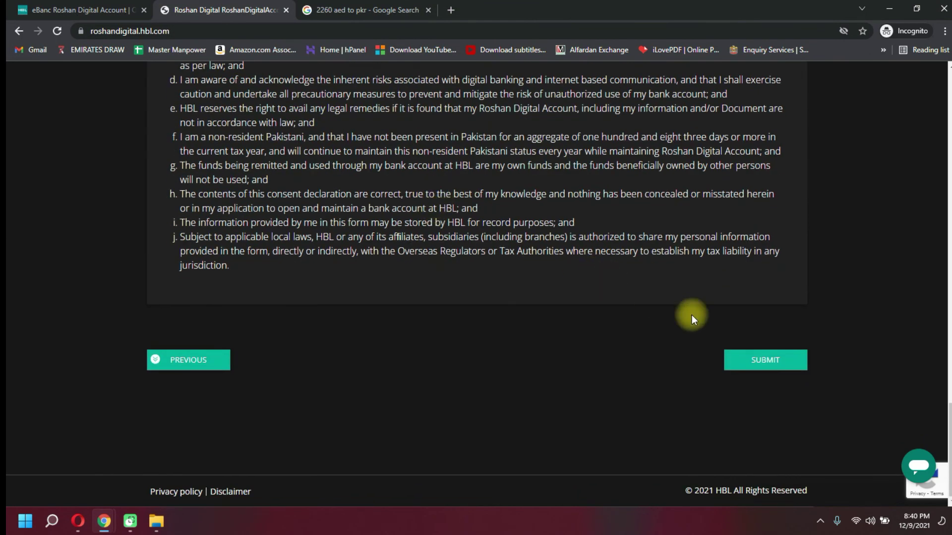
Submit the completed application and view the success message with its reference ID
click(765, 363)
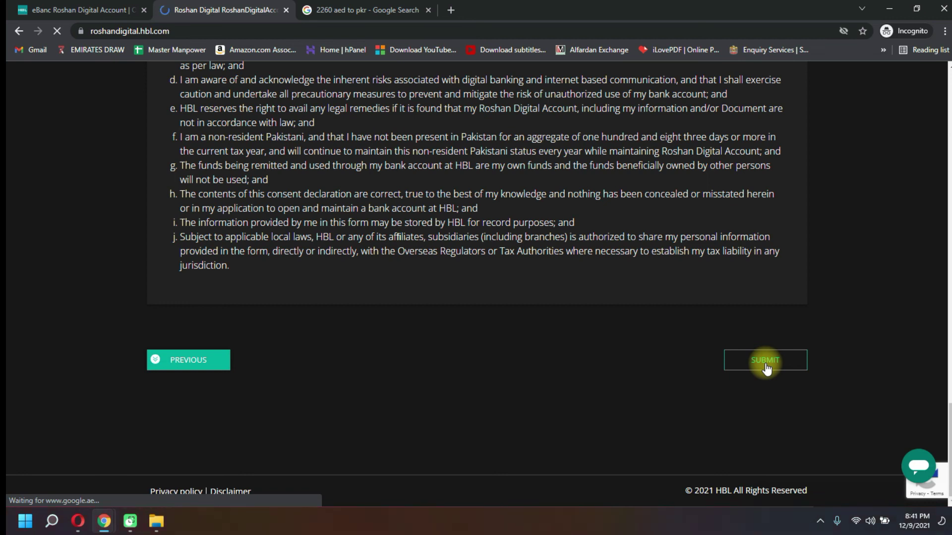
scroll(767, 369, down, 5)
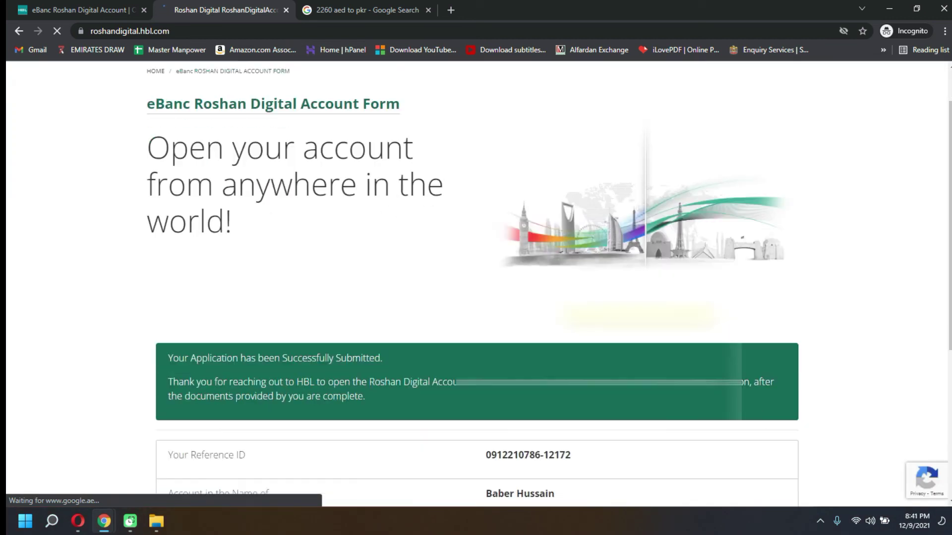